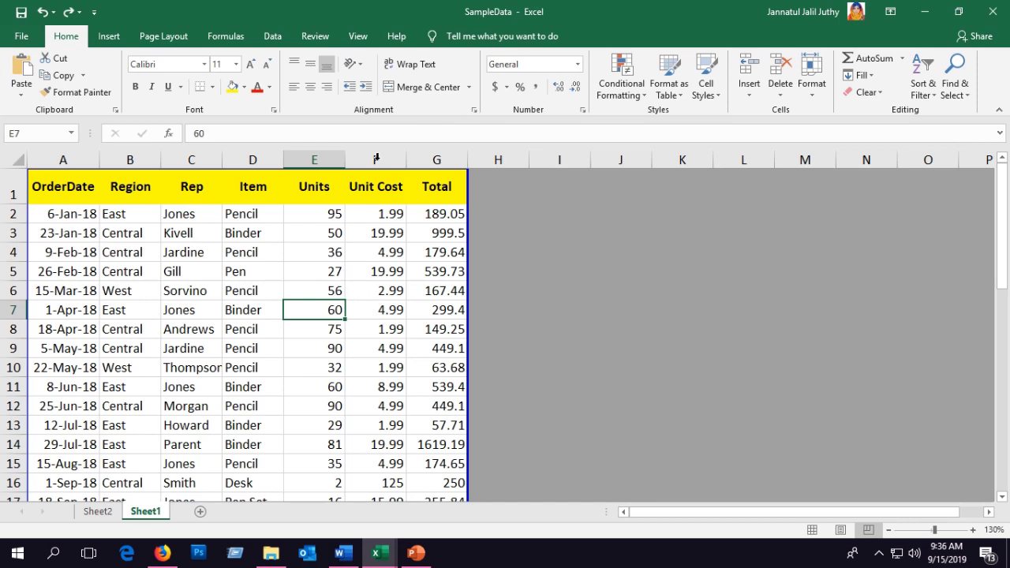
Step: Insert the logo image file into the centre section of the page header
left_click(108, 36)
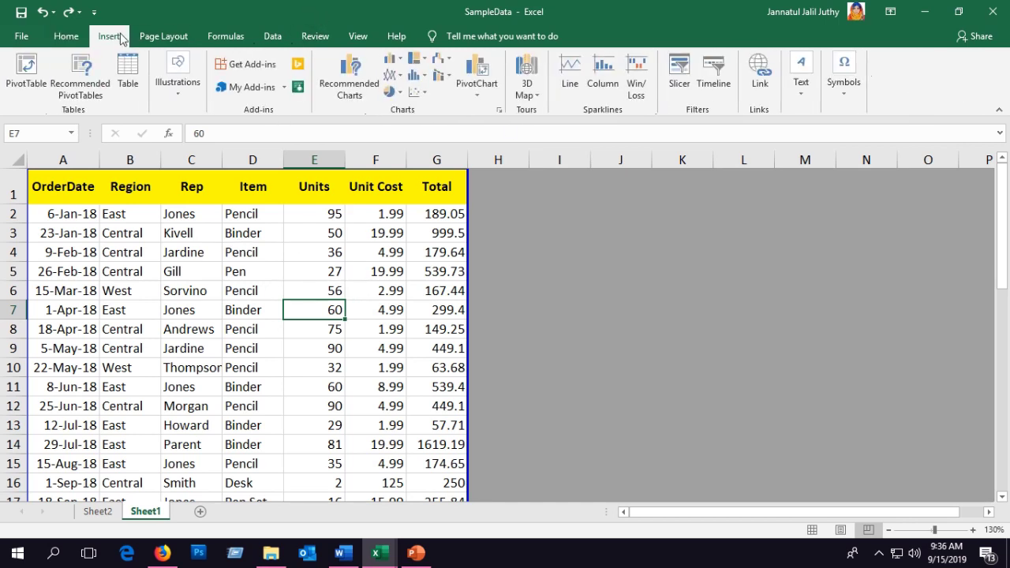
left_click(817, 93)
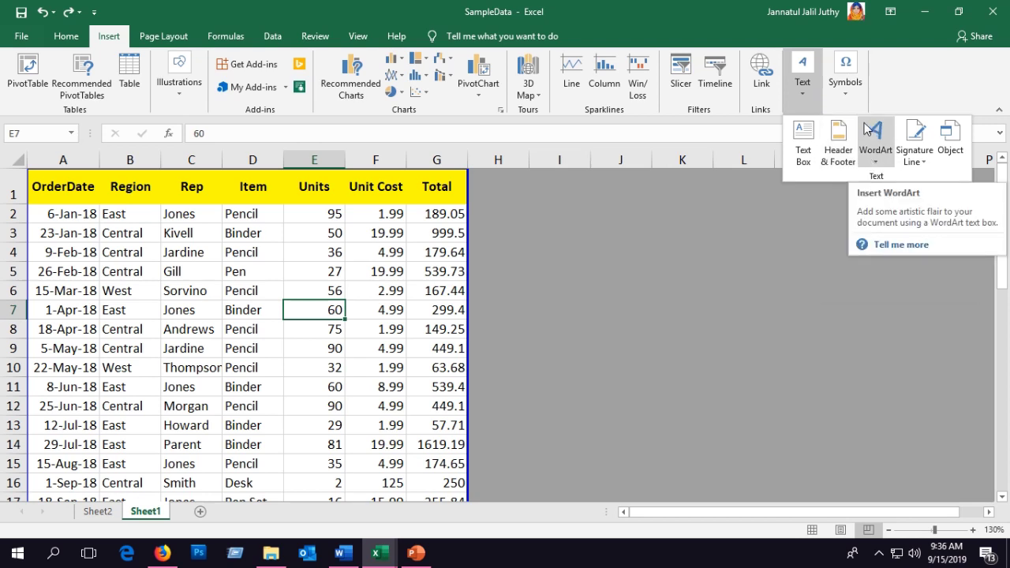
left_click(836, 152)
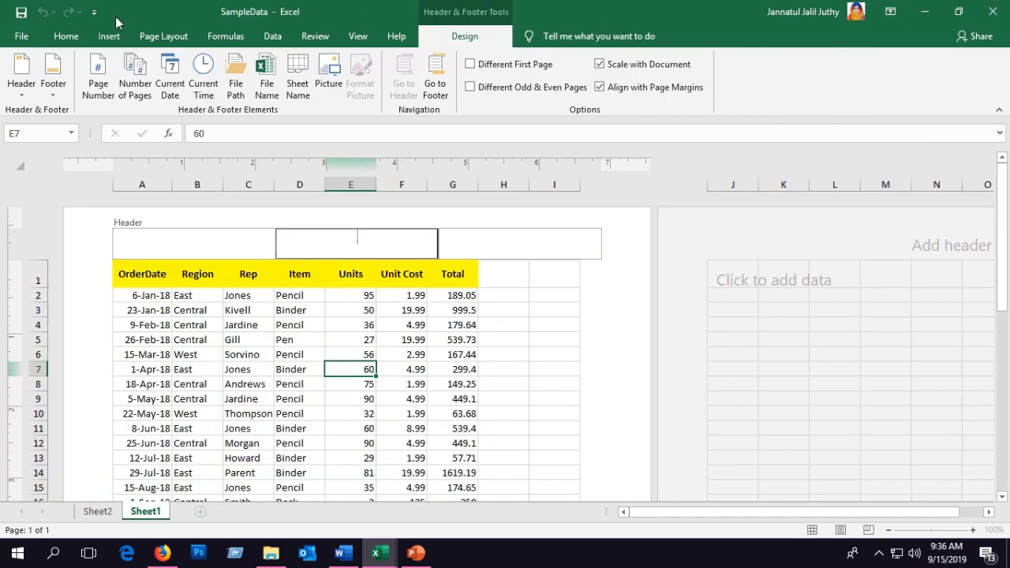
left_click(328, 69)
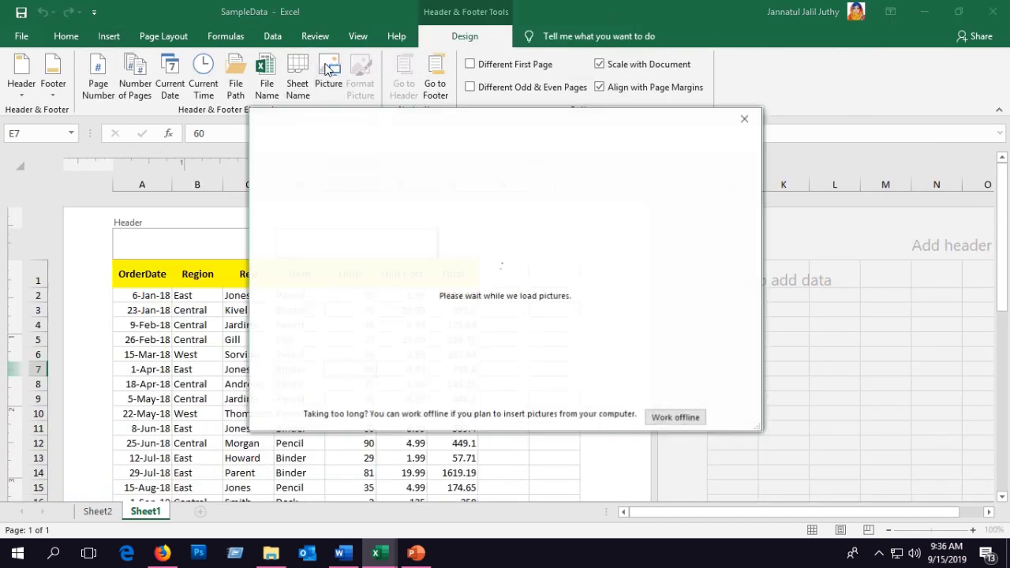
left_click(413, 190)
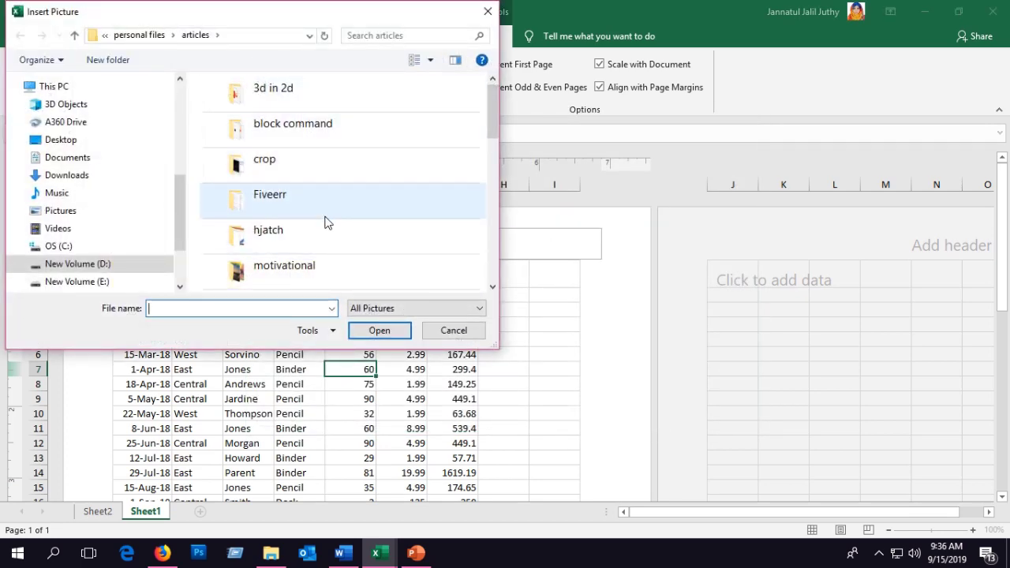
left_click_drag(487, 126, 474, 261)
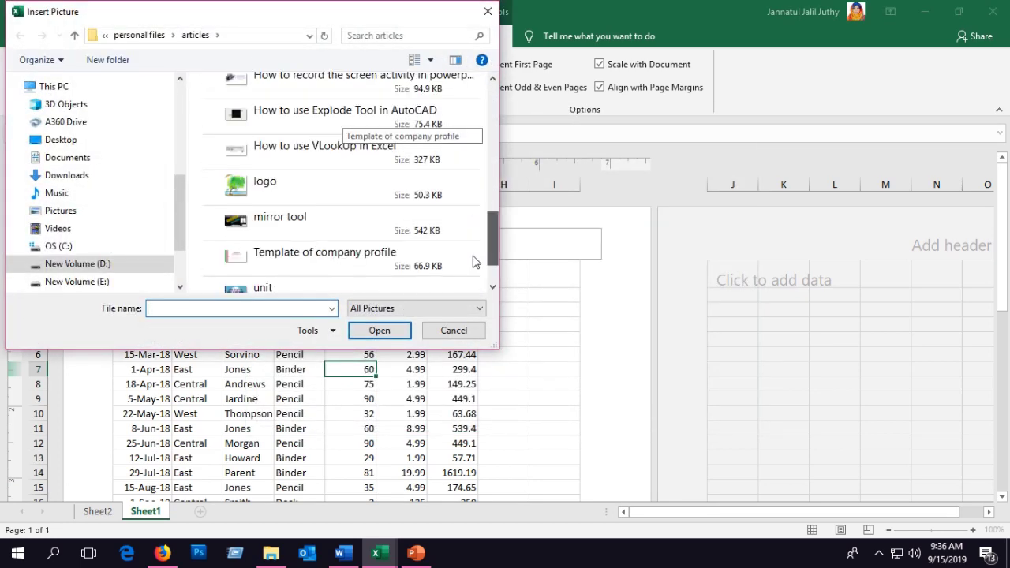
double_click(330, 186)
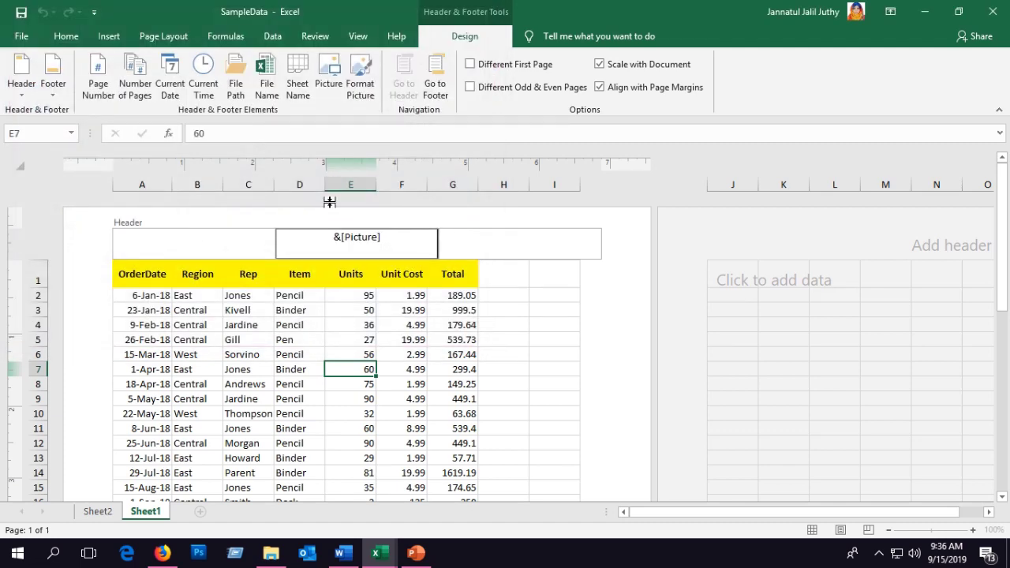
Step: Step out of the header, then reselect the header picture with the Header & Footer tools showing
left_click(295, 396)
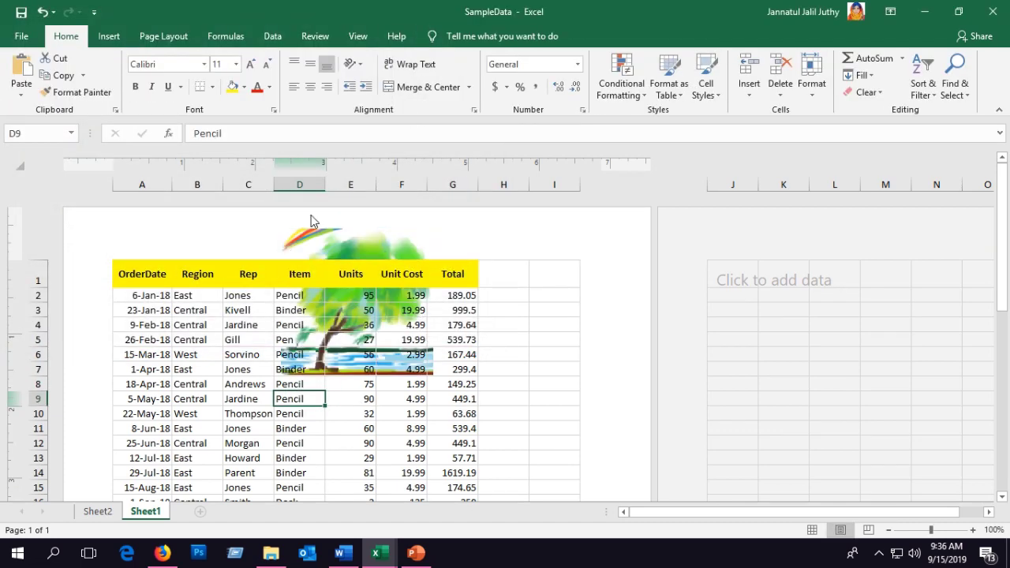
left_click(506, 307)
left_click(359, 250)
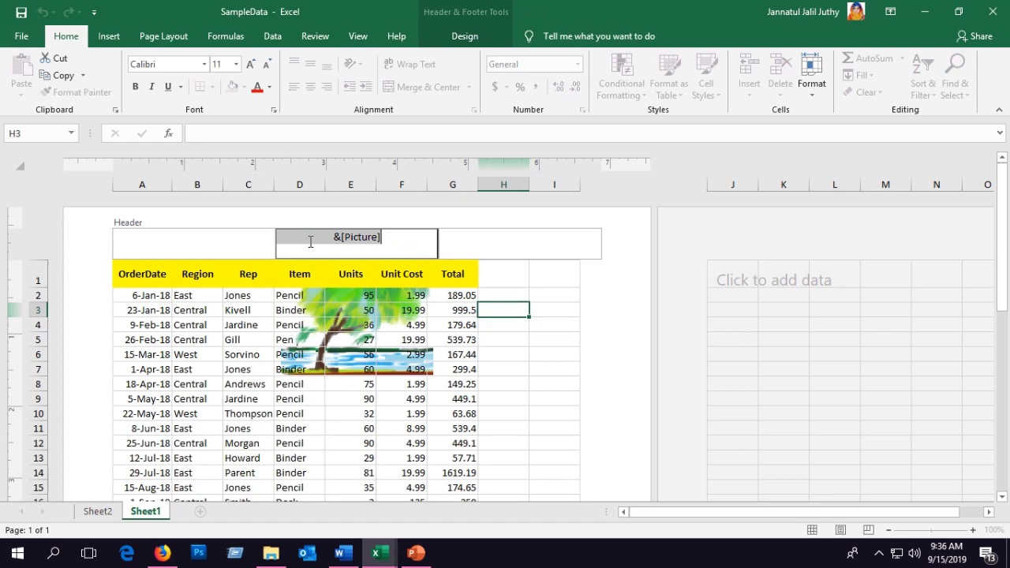
left_click(342, 327)
left_click(363, 255)
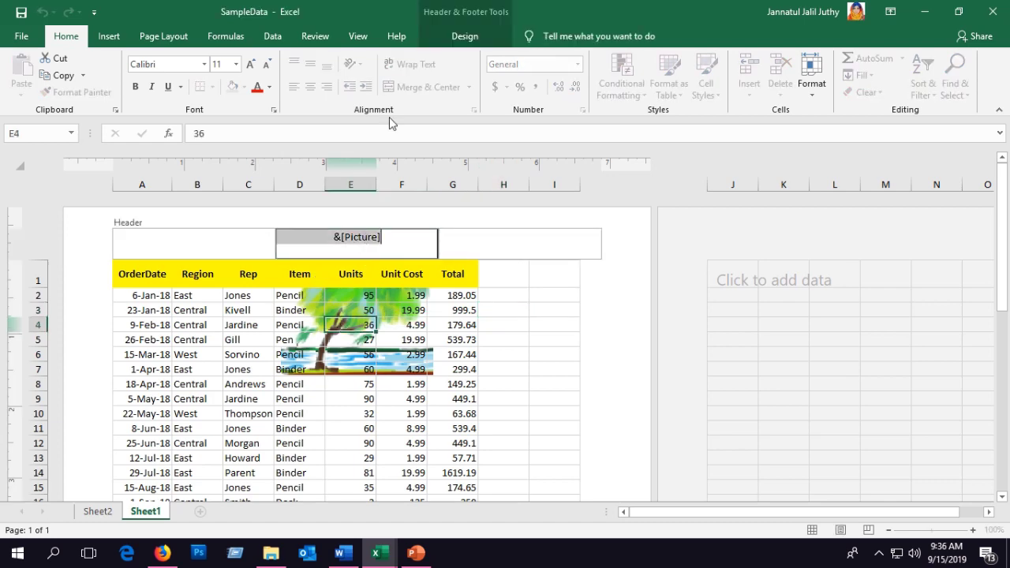
left_click(462, 34)
Step: Set the header picture's colour to Grayscale in Format Picture
left_click(354, 76)
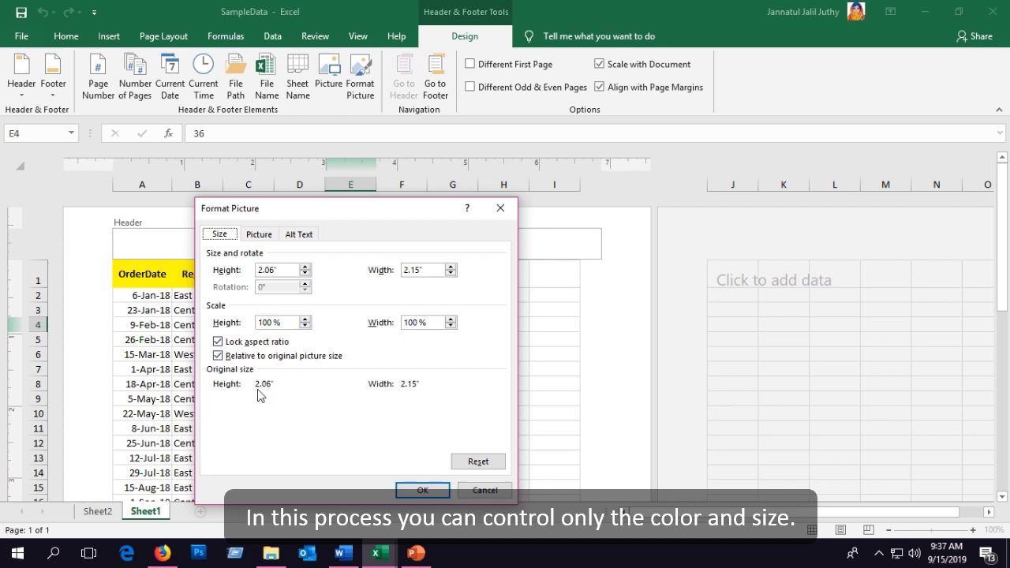
left_click(260, 235)
left_click(356, 323)
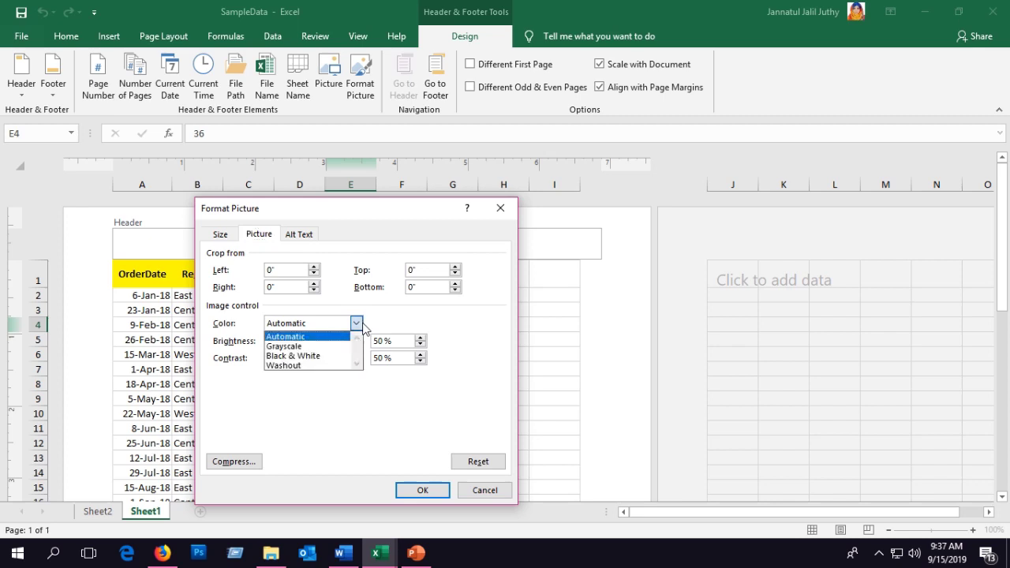
left_click(326, 346)
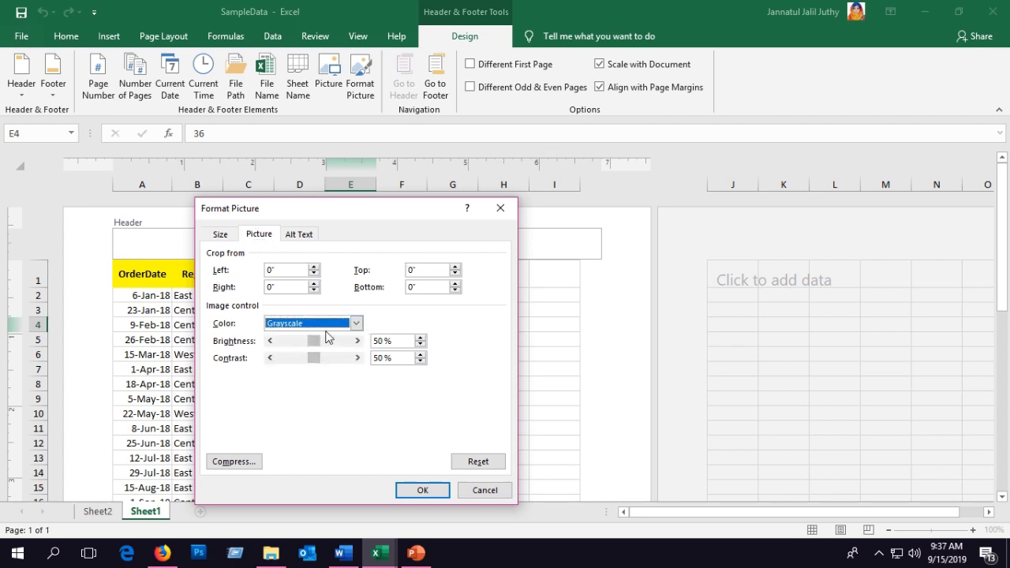
left_click(422, 491)
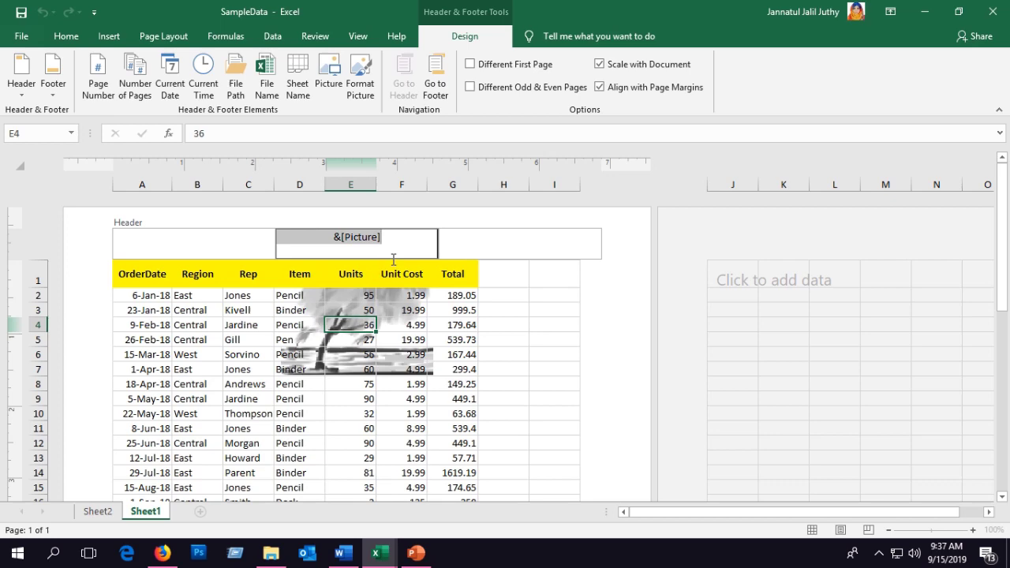
Step: Leave header editing and scroll through the later pages to check the logo appears
left_click(554, 341)
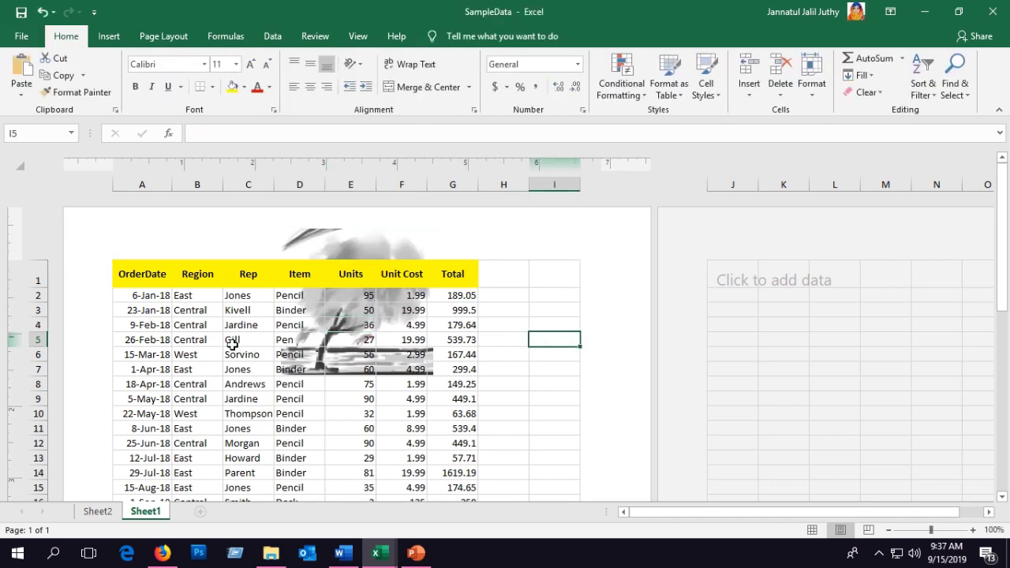
left_click(863, 284)
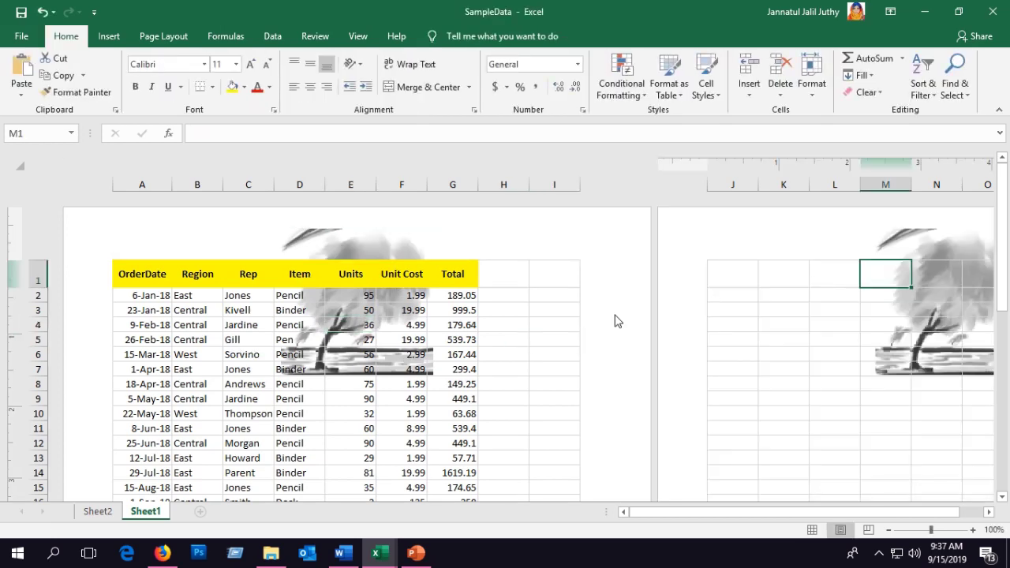
scroll(587, 325, "down", 5)
scroll(584, 325, "down", 12)
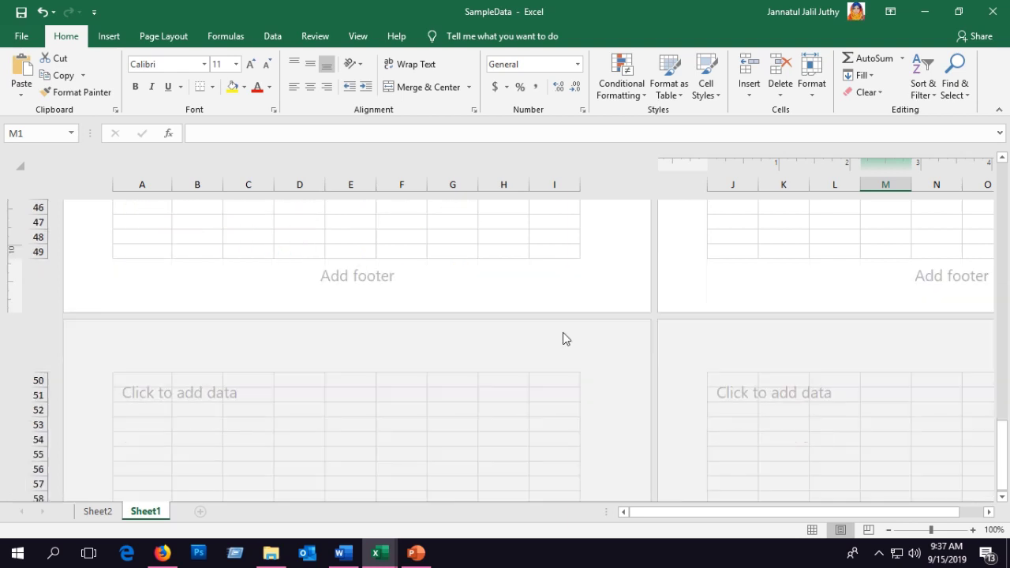
left_click(373, 412)
scroll(503, 350, "down", 3)
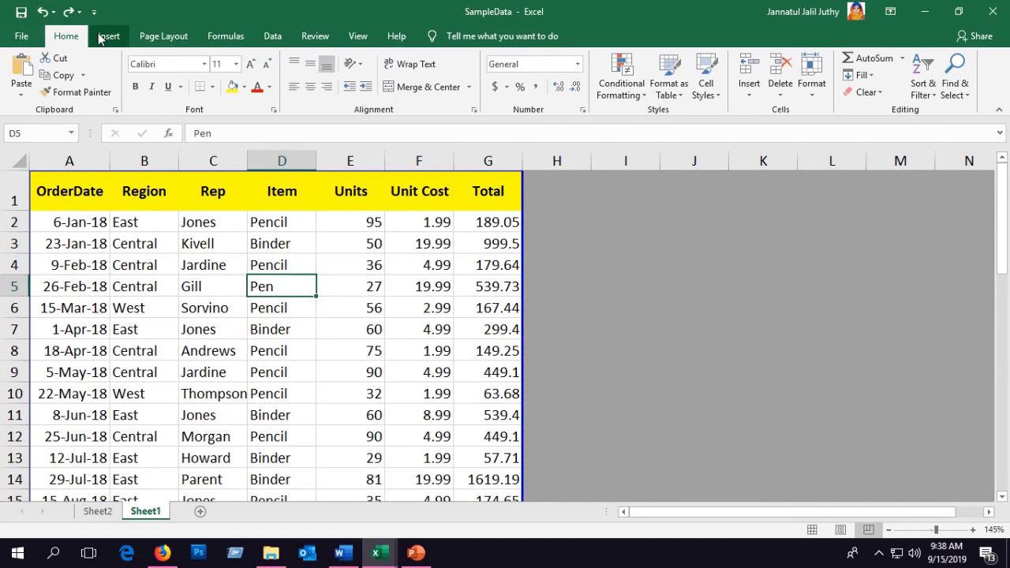
Step: Insert a WordArt text box in the chosen gallery style
left_click(101, 38)
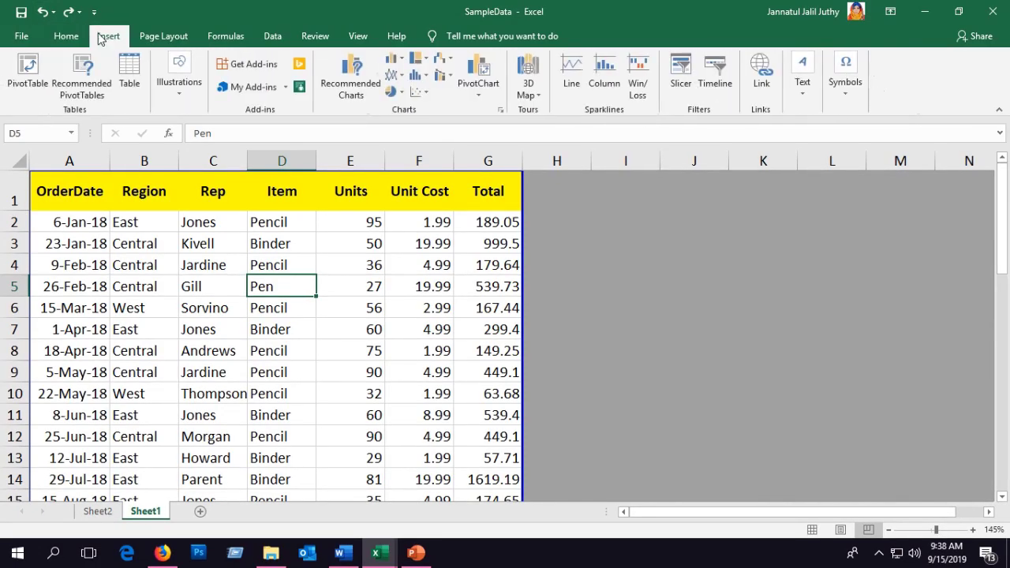
left_click(813, 98)
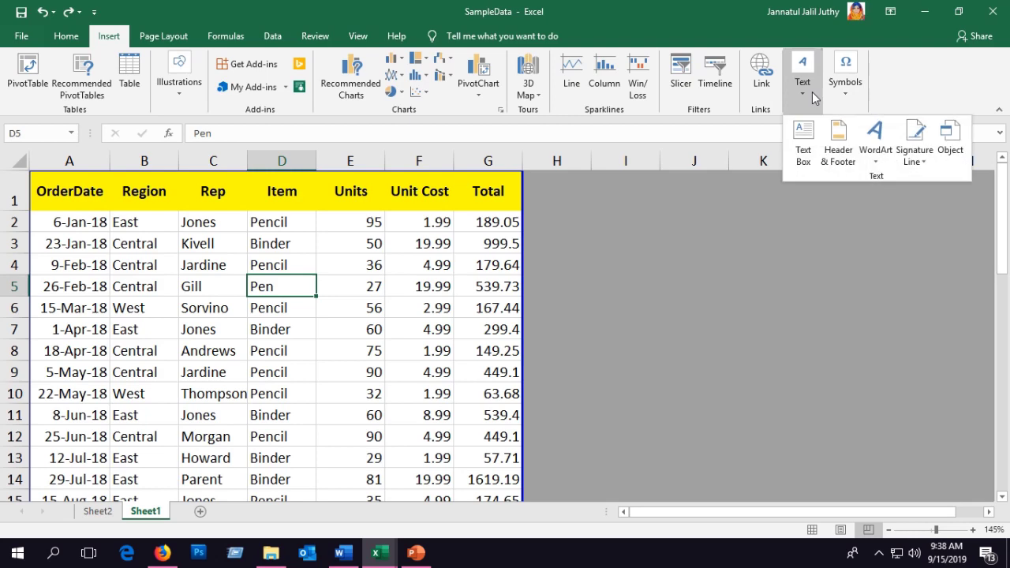
left_click(867, 141)
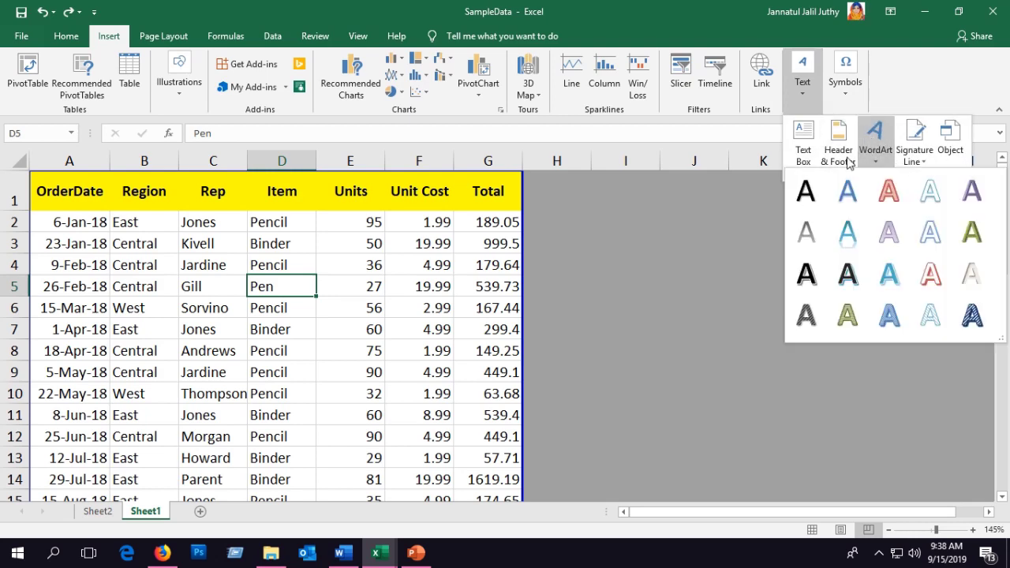
left_click(970, 270)
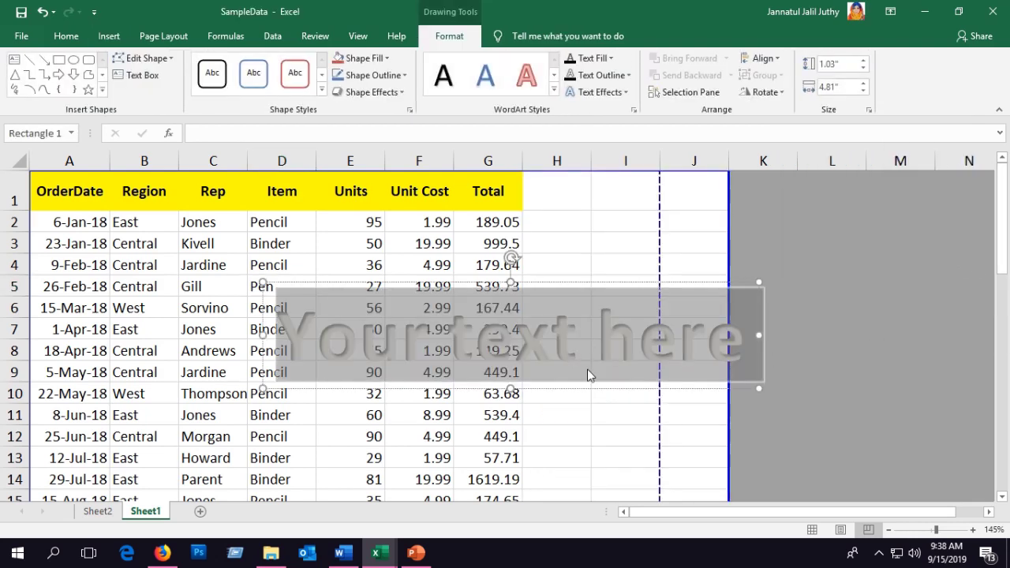
Step: Position the WordArt over the data rows and replace its text with 'Confidential'
left_click_drag(597, 387, 386, 443)
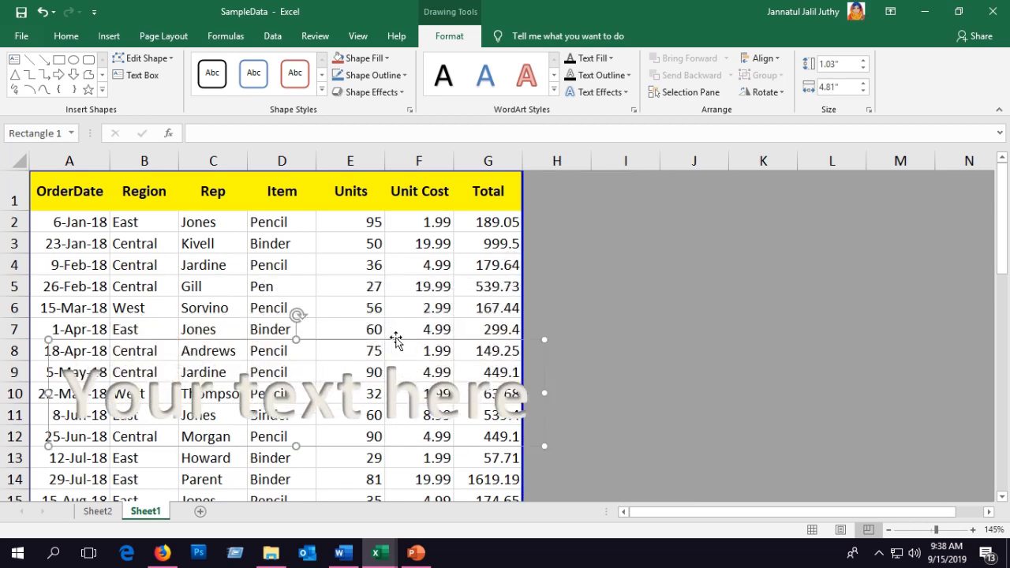
left_click_drag(398, 339, 379, 324)
triple_click(338, 390)
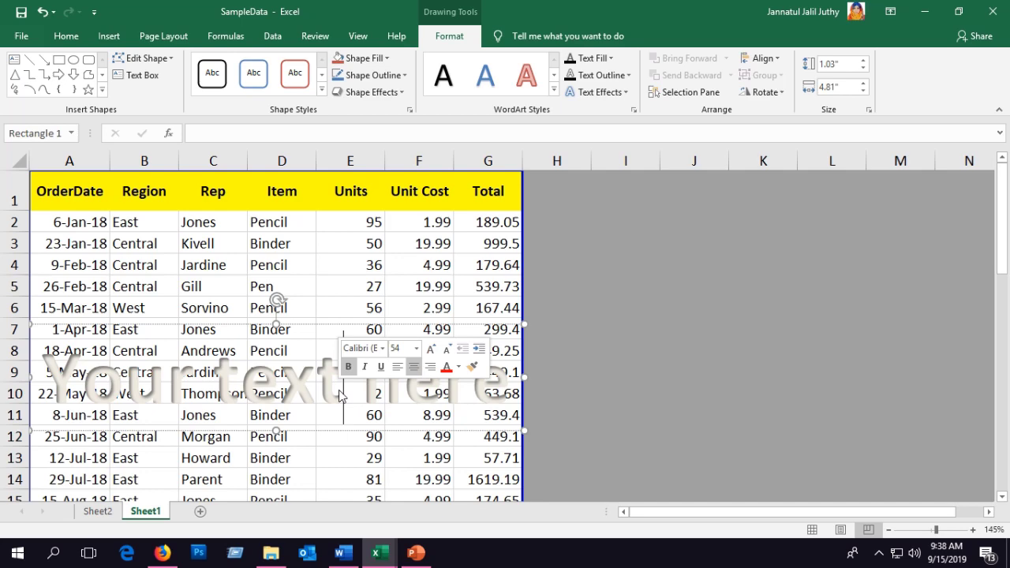
type("Con")
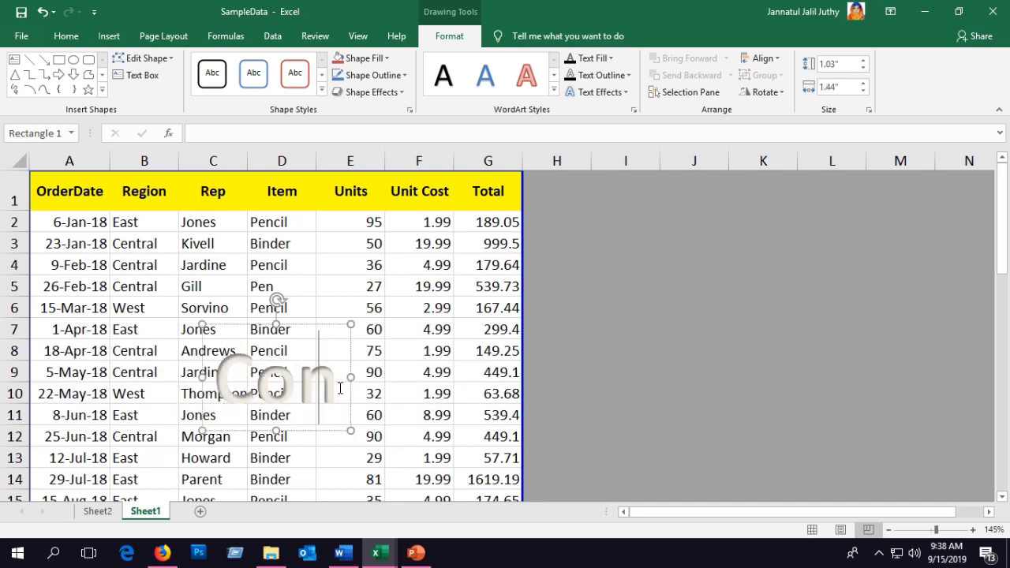
type("fiden")
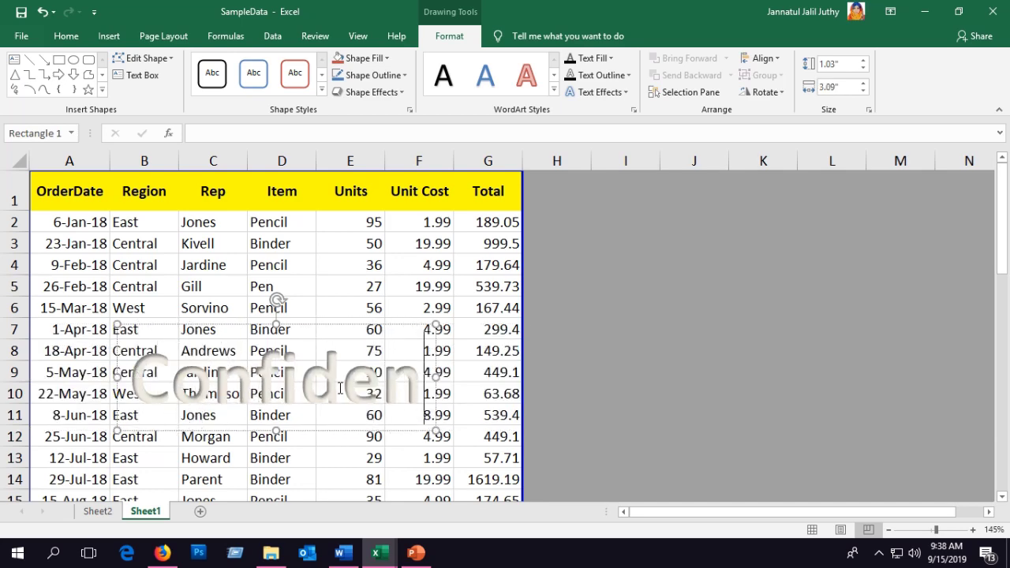
type("tial")
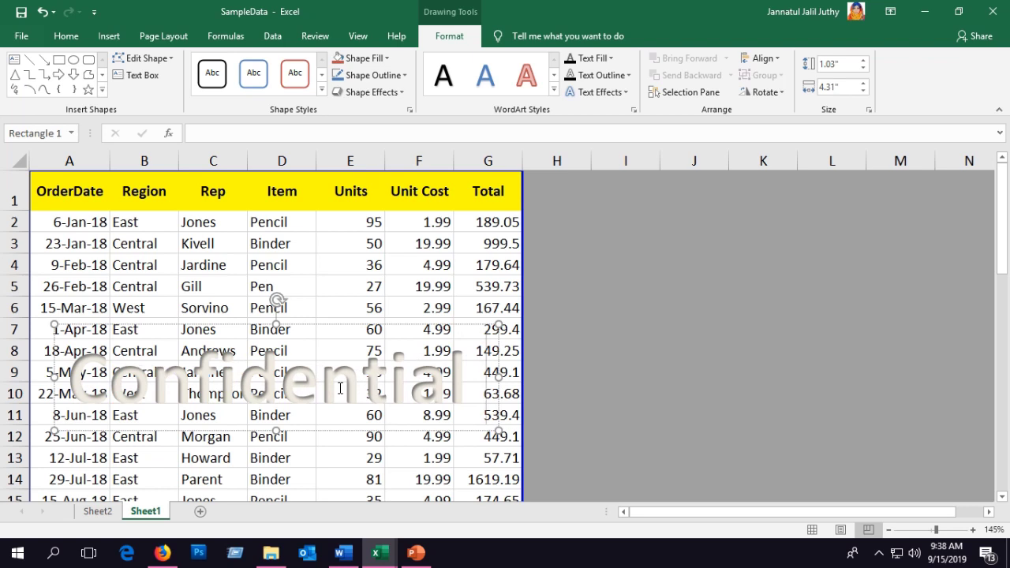
Step: Set the Confidential text fill transparency to about 70% in Format Shape
right_click(403, 431)
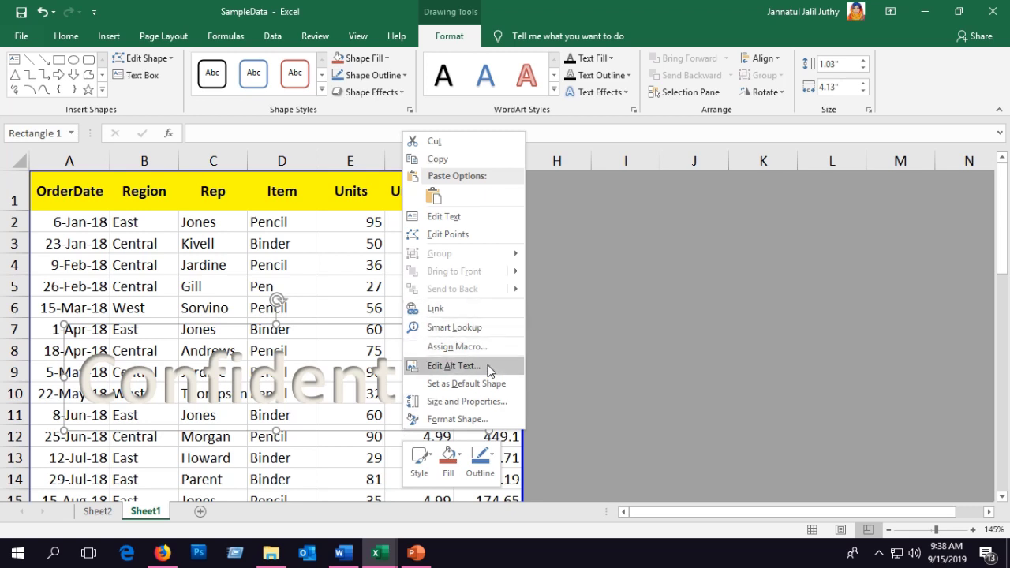
left_click(481, 419)
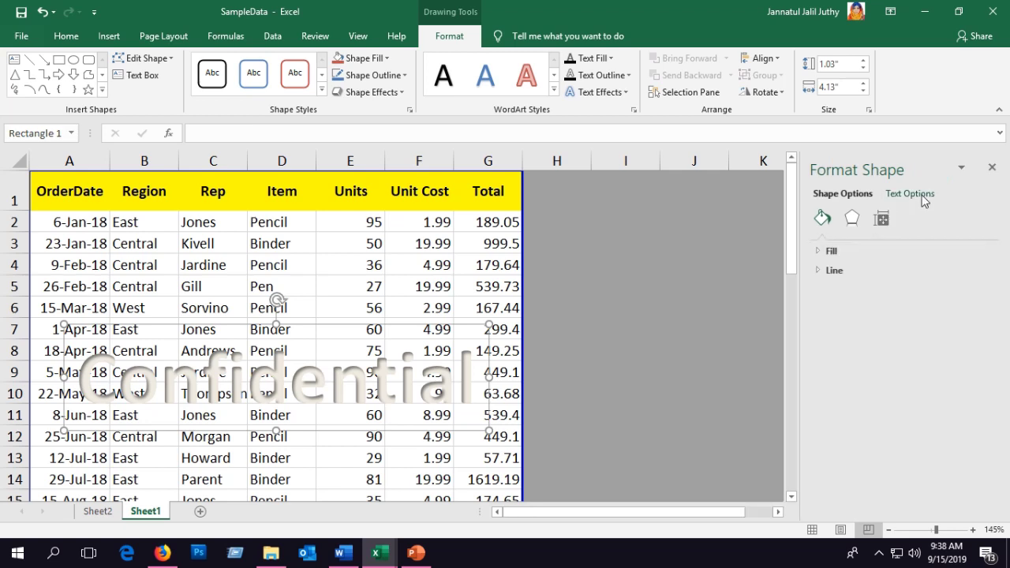
left_click(915, 194)
left_click(842, 251)
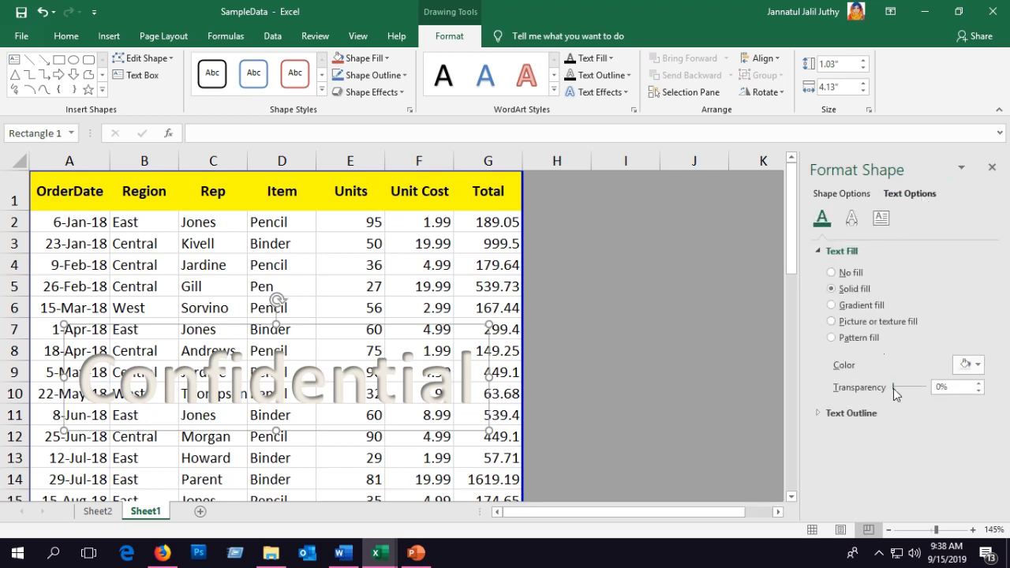
left_click_drag(893, 388, 917, 398)
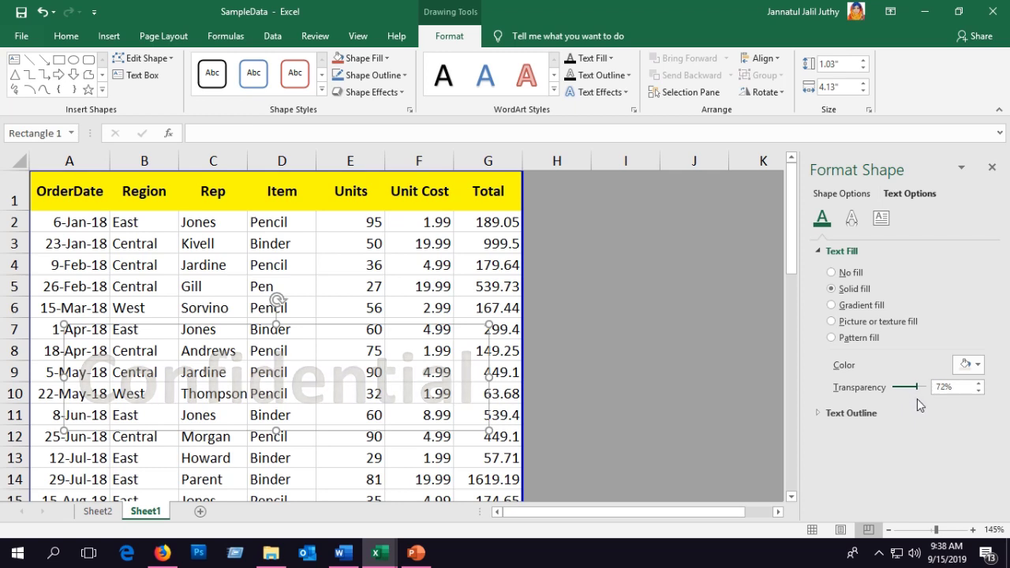
left_click_drag(917, 404, 919, 404)
left_click_drag(914, 391, 916, 397)
Step: Shift the watermark slightly right and fill its letters with a clipboard picture
mouse_move(412, 431)
left_mouse_down()
mouse_move(426, 426)
mouse_move(410, 460)
mouse_move(395, 424)
left_mouse_up()
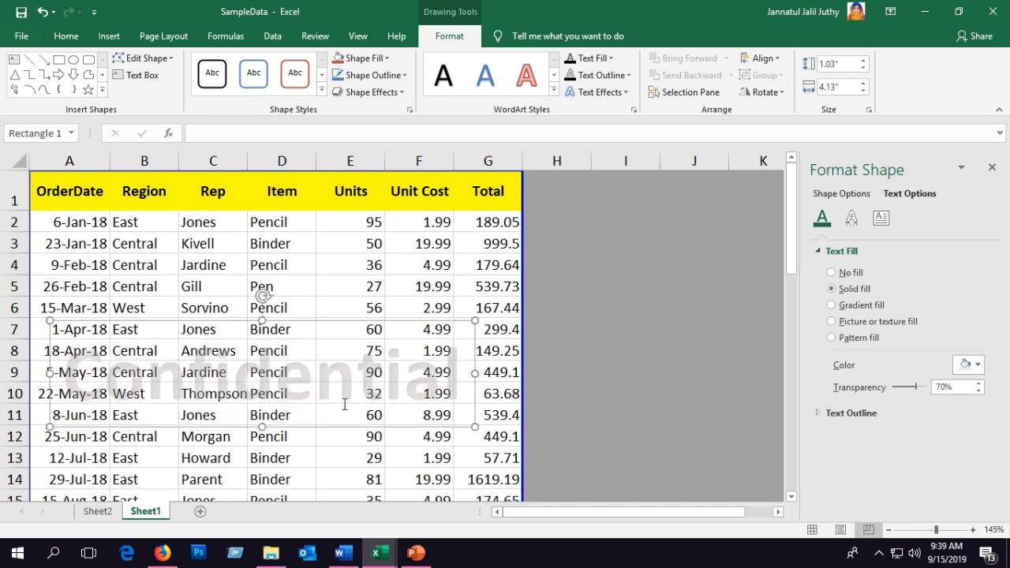
left_click(859, 327)
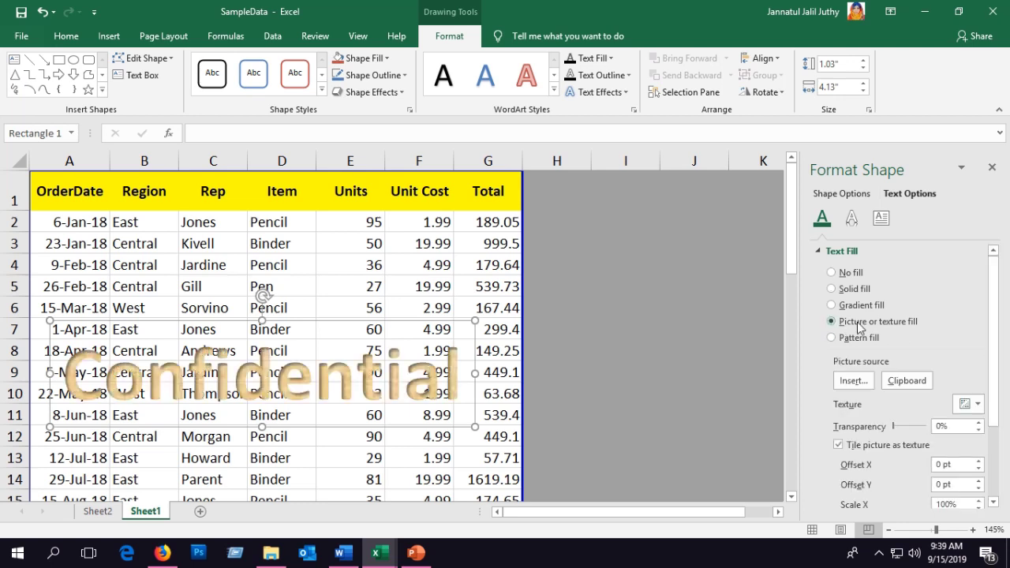
left_click(905, 382)
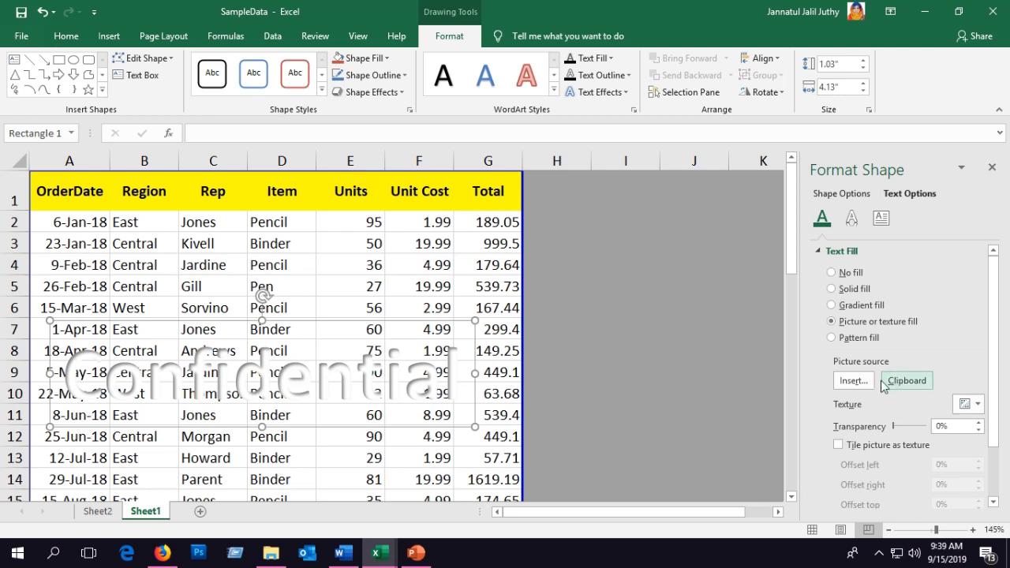
Step: Delete the Confidential text and give the shape a picture fill from the clipboard
double_click(350, 392)
key("Delete")
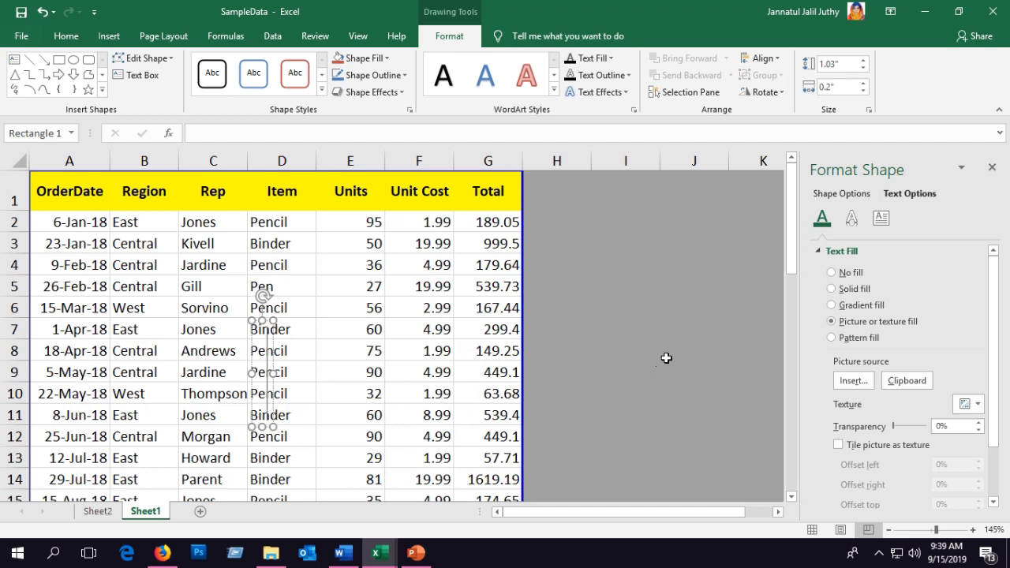
left_click(840, 193)
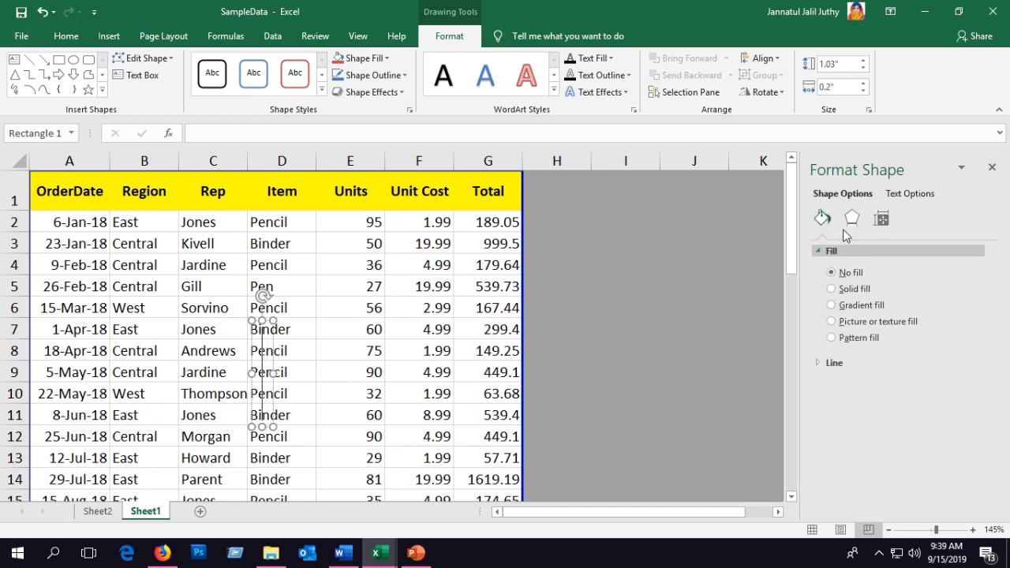
left_click(853, 322)
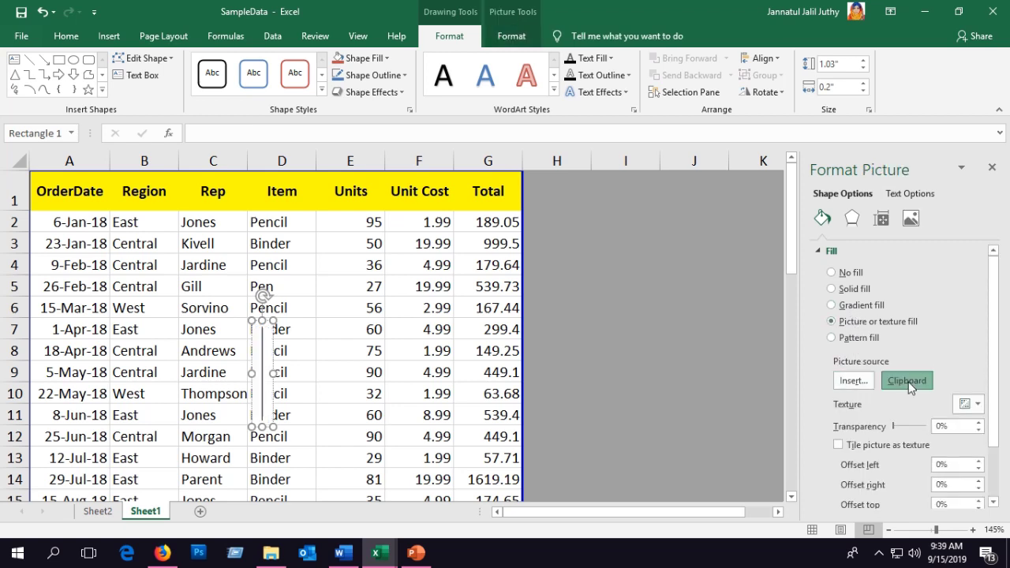
left_click(904, 382)
scroll(916, 363, "down", 1)
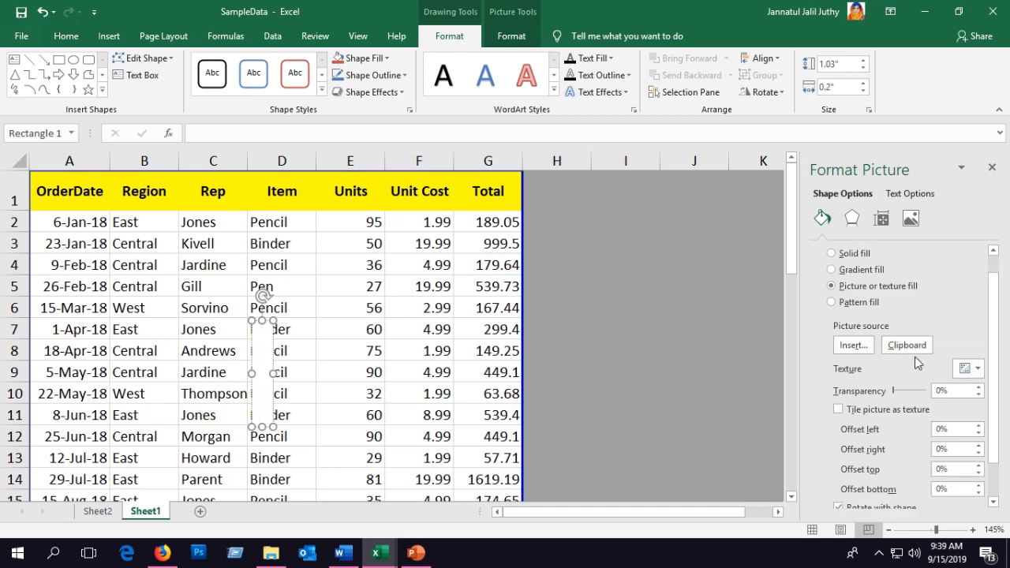
left_click(920, 353)
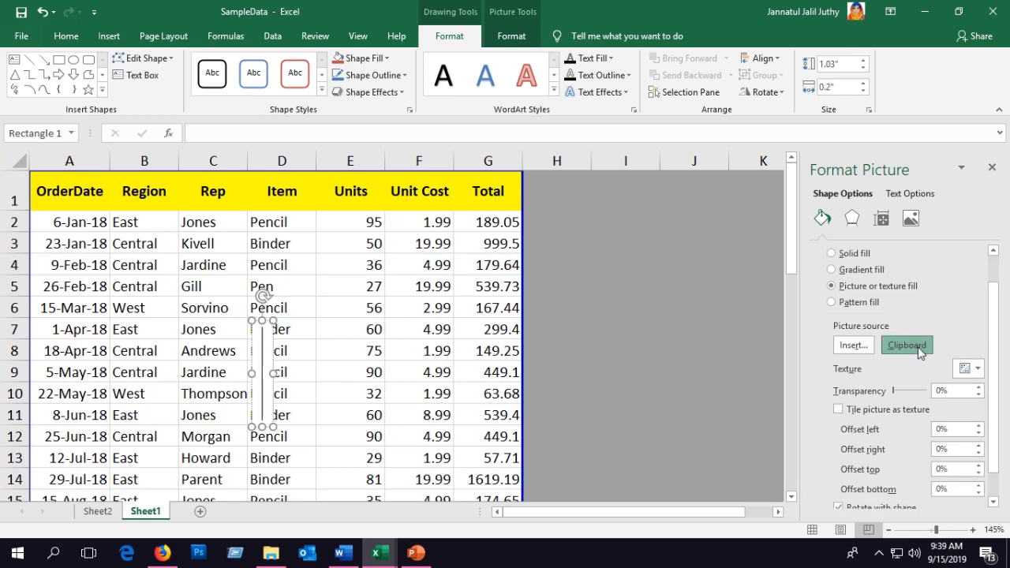
Step: Fill the thin rectangle with the logo image file from the Insert Picture dialog
left_click(867, 411)
left_click(864, 347)
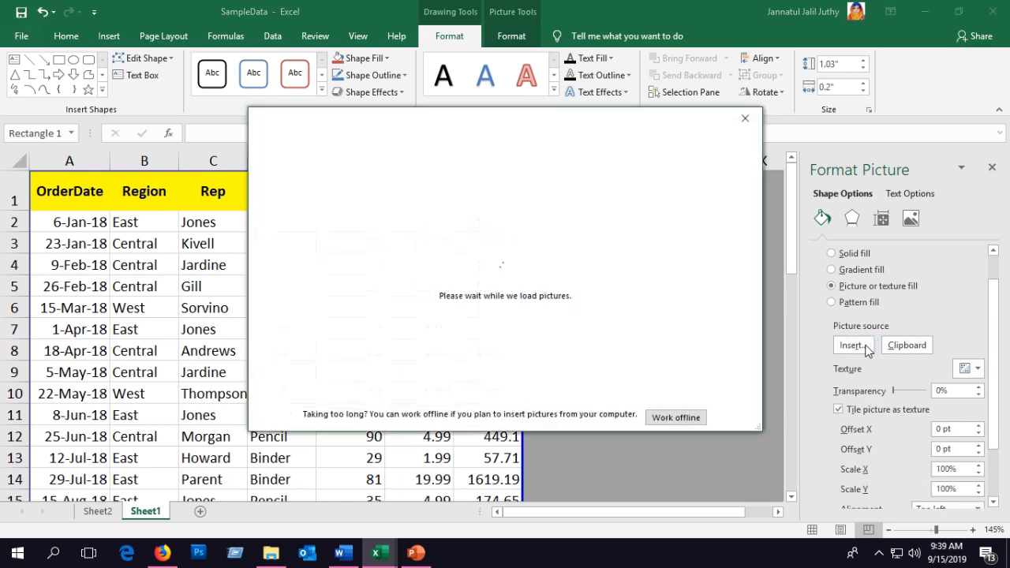
left_click(525, 212)
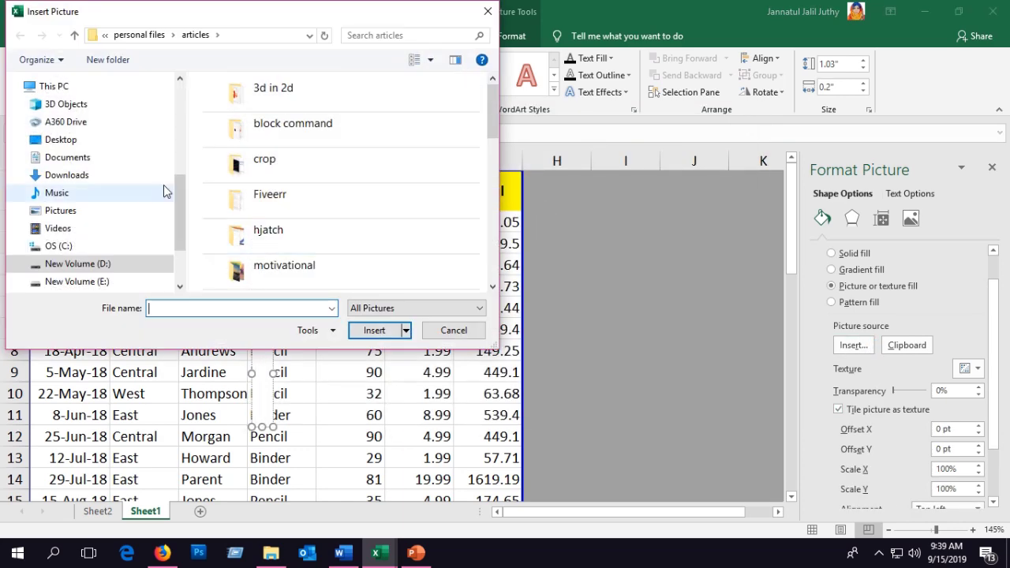
left_click_drag(493, 114, 483, 249)
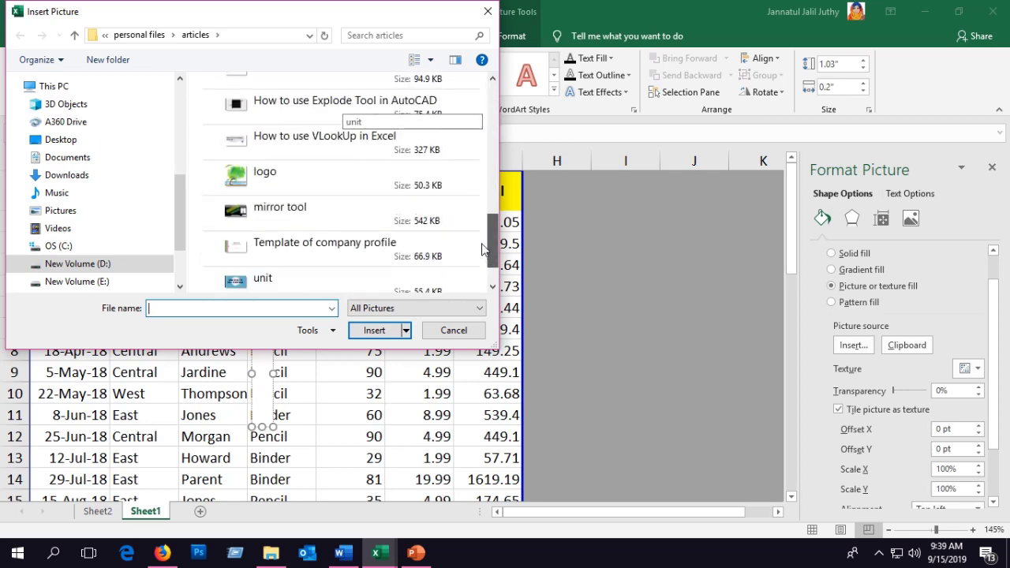
left_click(328, 167)
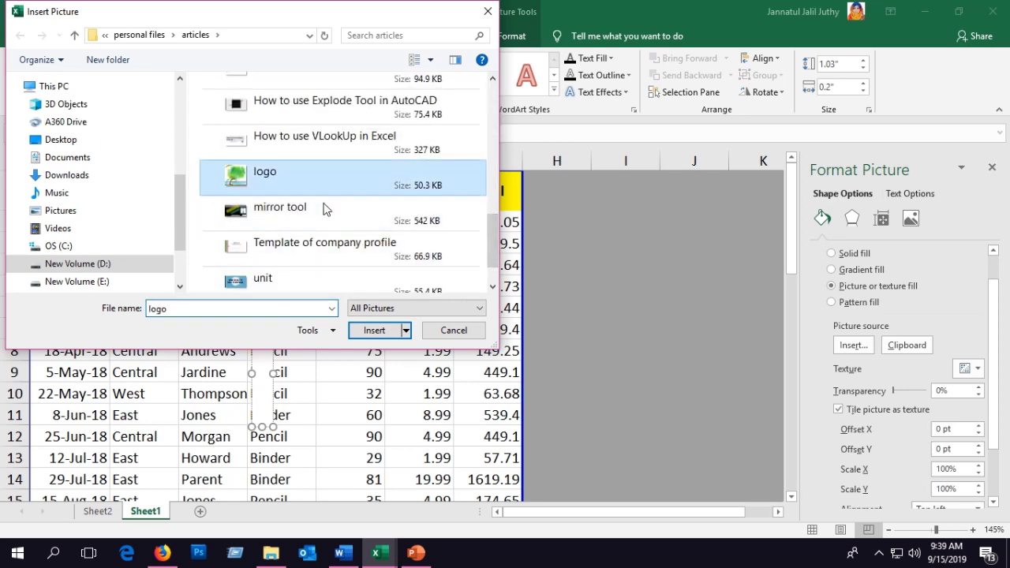
left_click(359, 330)
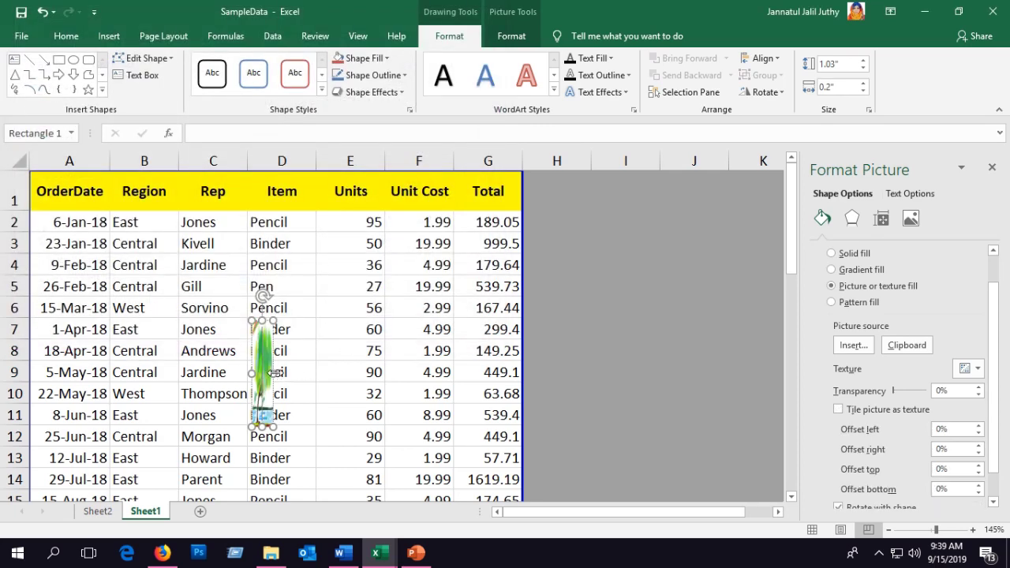
Step: Resize the tree picture to 1.42 × 1.7 inches and move it over rows 14–20
left_click_drag(274, 372, 358, 377)
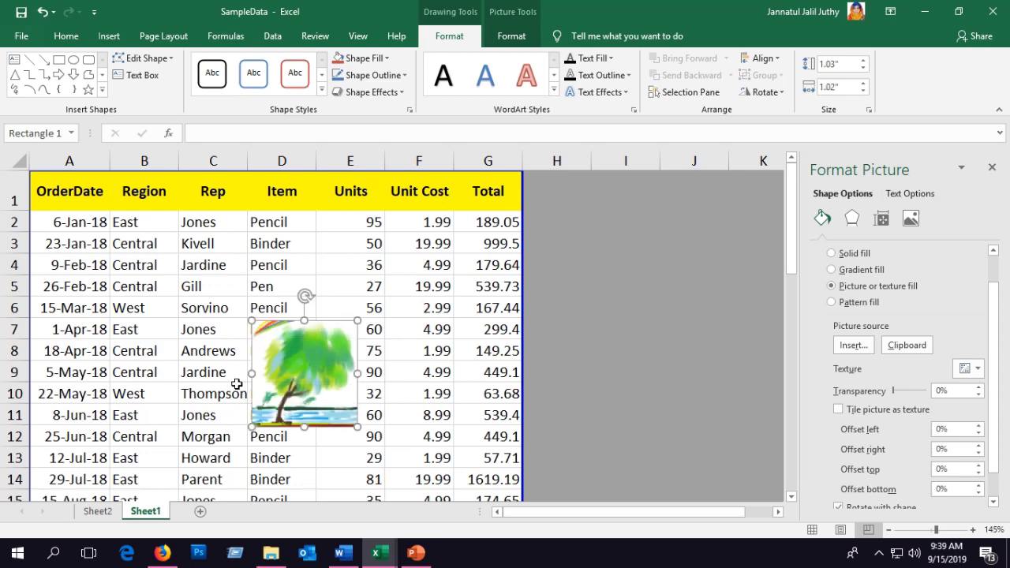
left_click_drag(252, 376, 181, 373)
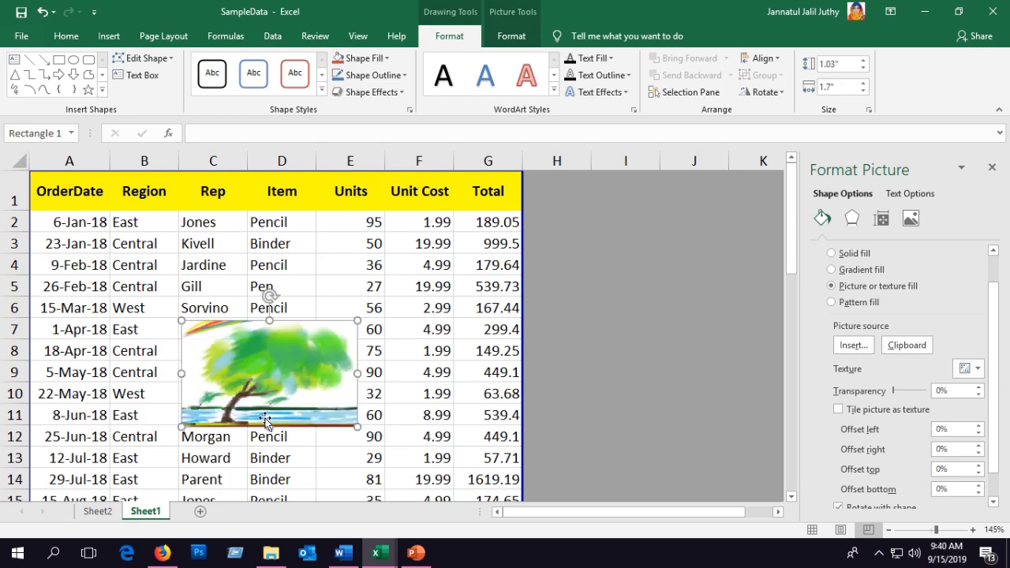
left_click_drag(269, 439, 269, 473)
scroll(338, 359, "down", 2)
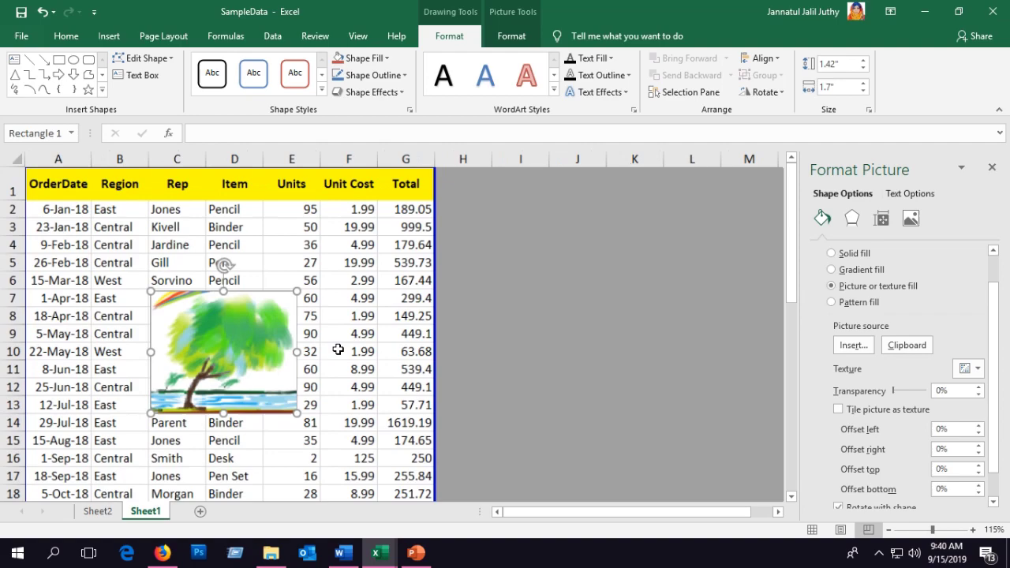
scroll(288, 355, "down", 3)
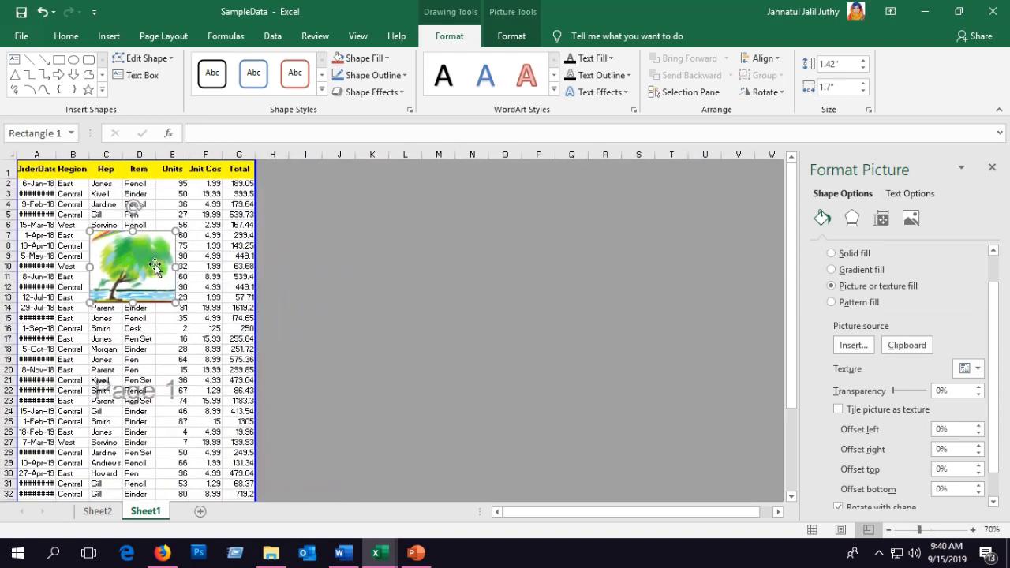
left_click_drag(154, 268, 153, 334)
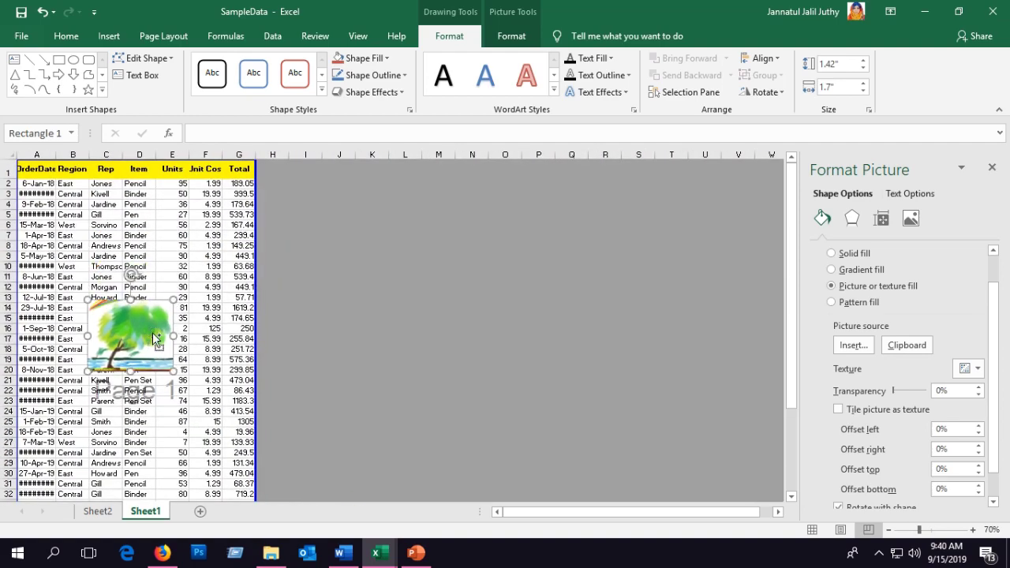
scroll(152, 332, "up", 6)
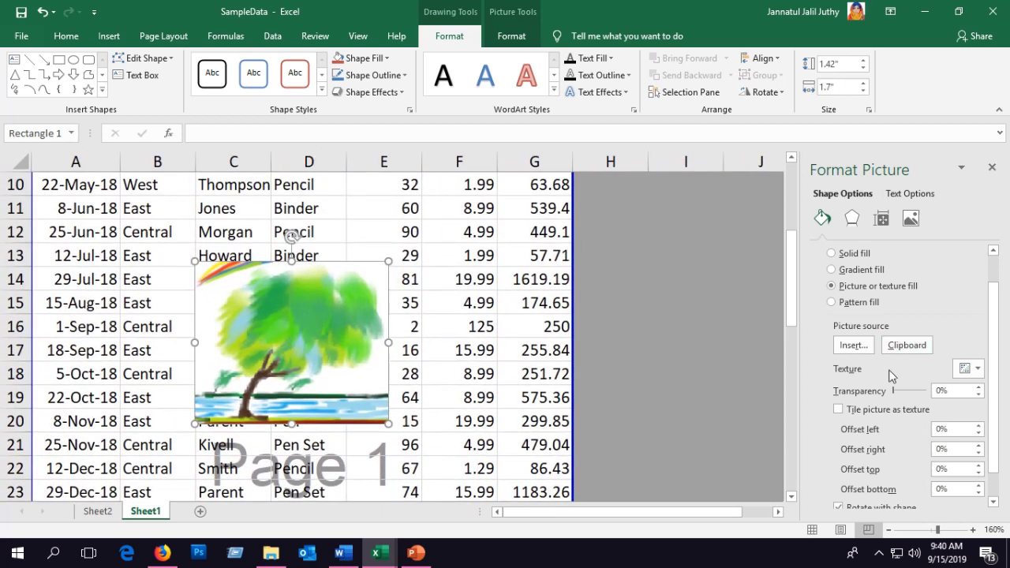
Step: Set the tree picture fill's transparency to about 50%
left_click_drag(893, 392, 909, 394)
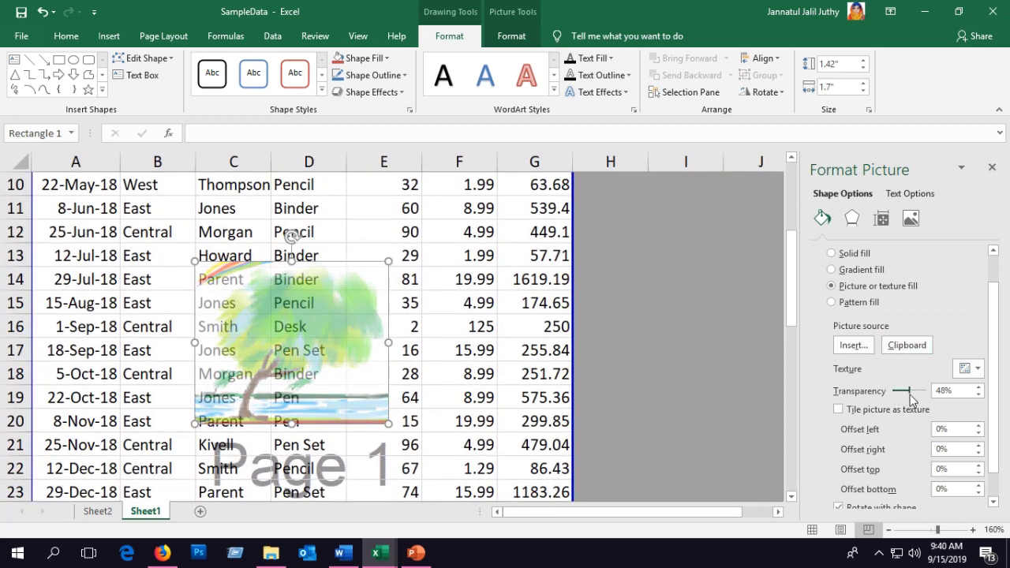
left_click(966, 371)
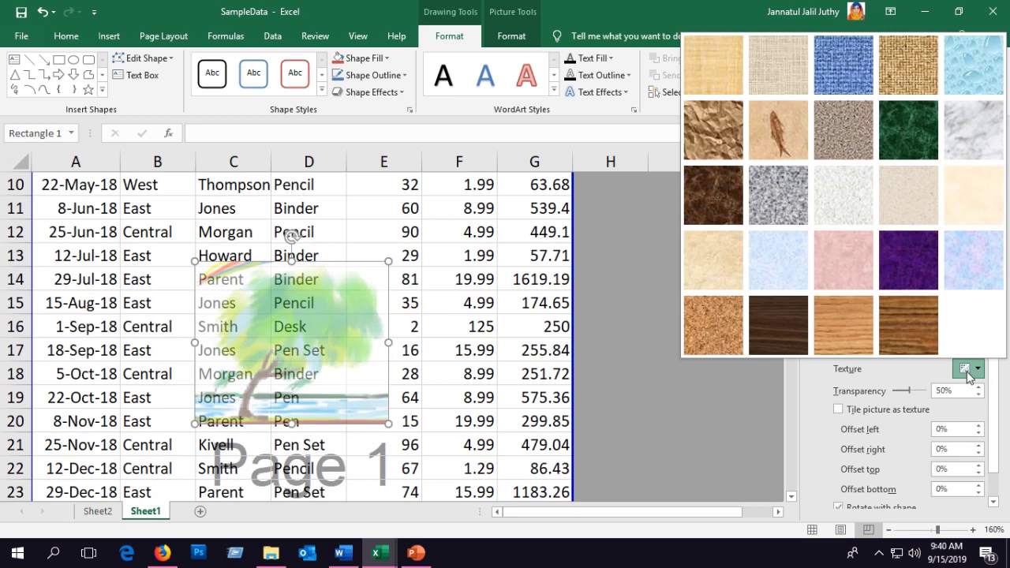
left_click(966, 371)
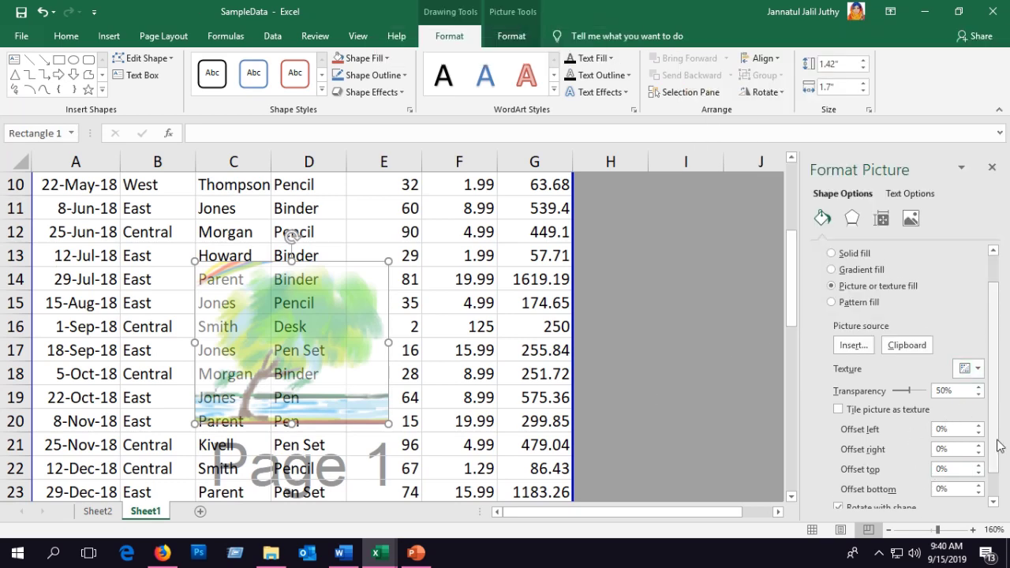
scroll(1005, 418, "down", 1)
scroll(1004, 406, "up", 2)
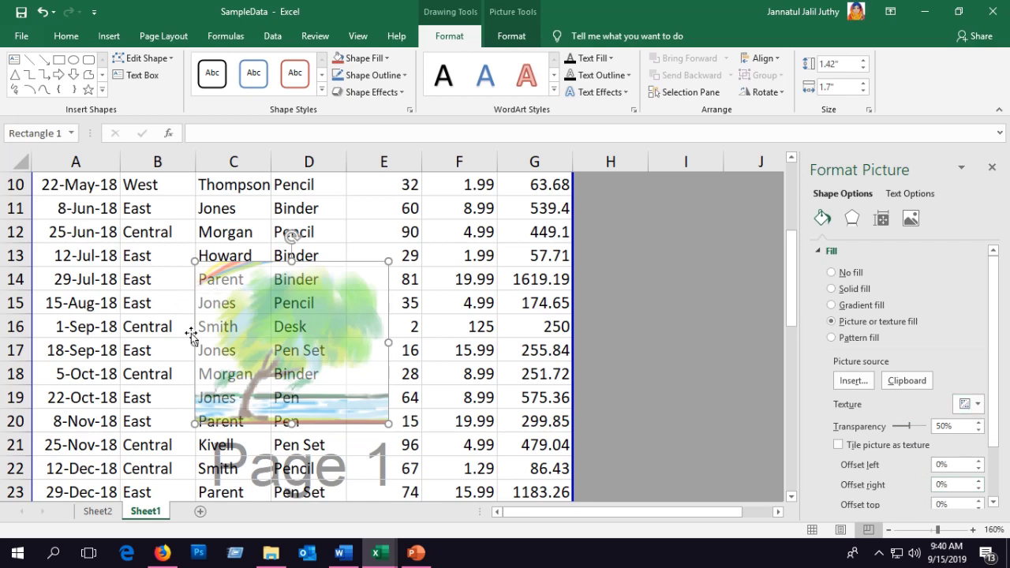
Step: Apply the Saturation: 0% preset under Picture Color to the tree picture
left_click(911, 220)
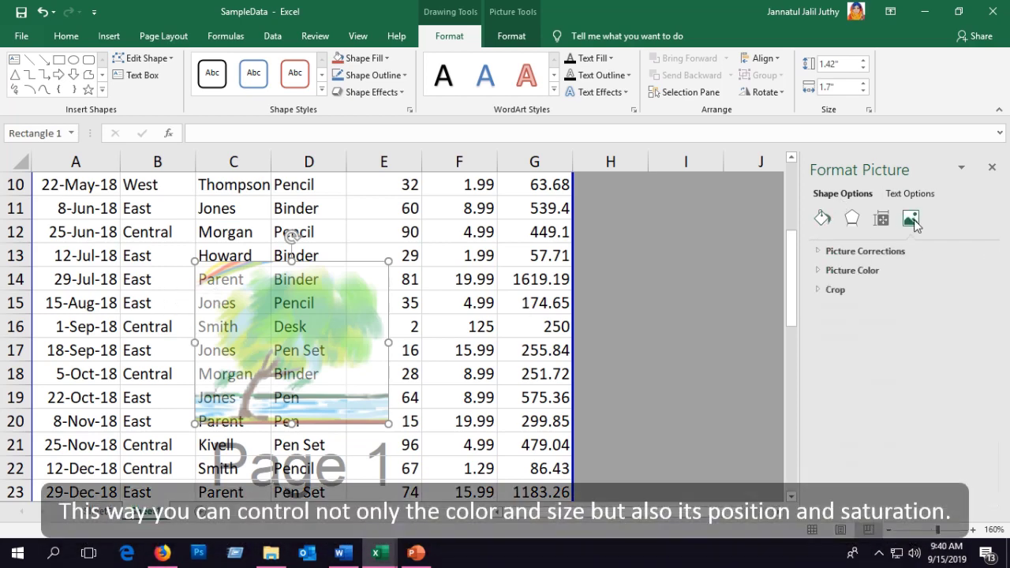
left_click(905, 251)
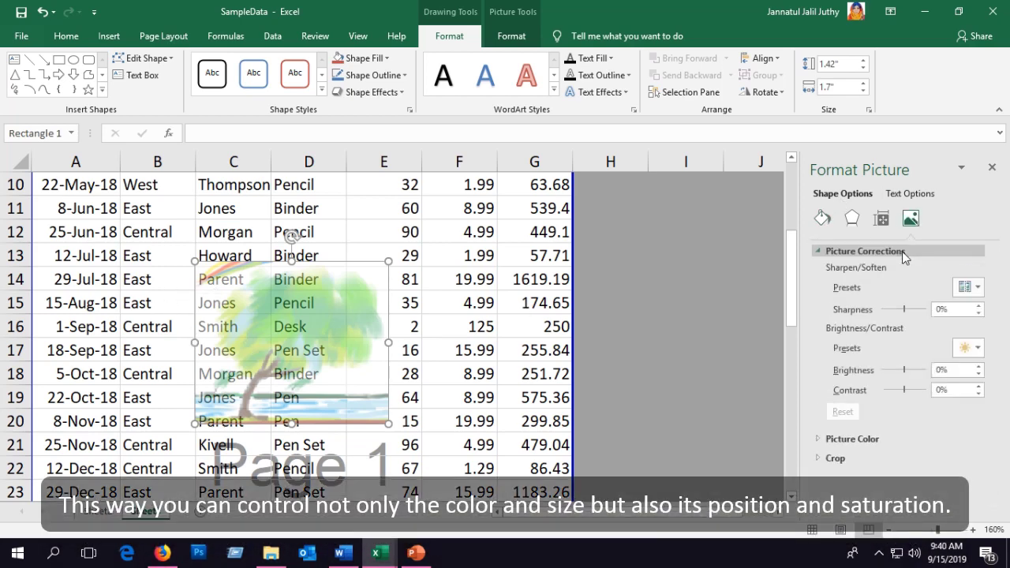
left_click(967, 287)
left_click(967, 287)
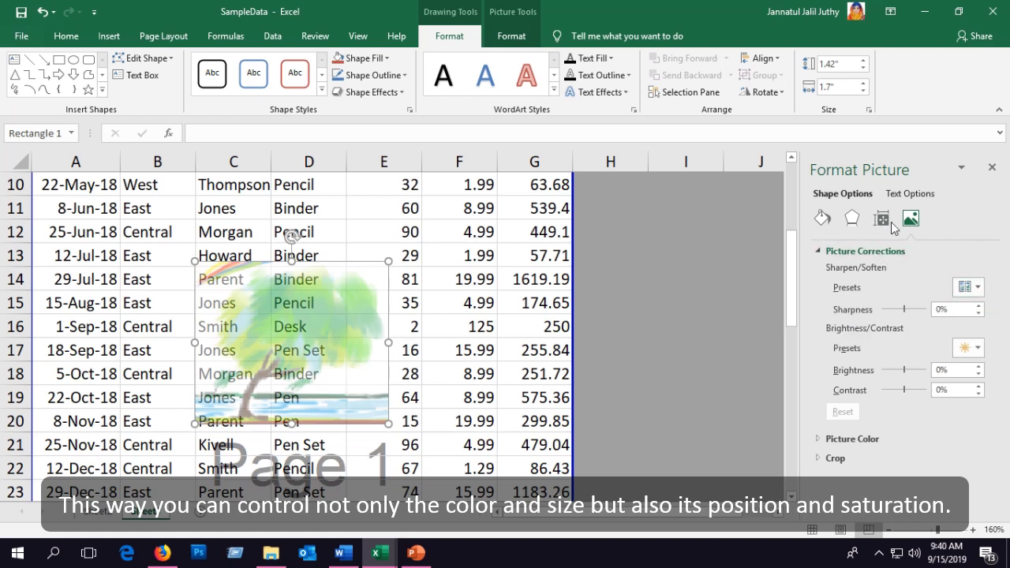
left_click(851, 438)
left_click(976, 475)
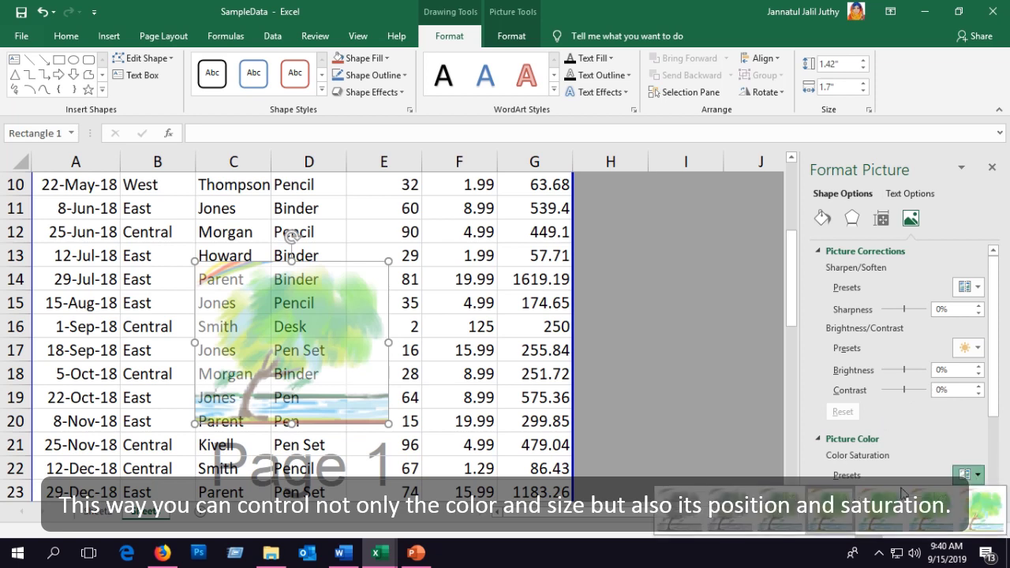
left_click(694, 517)
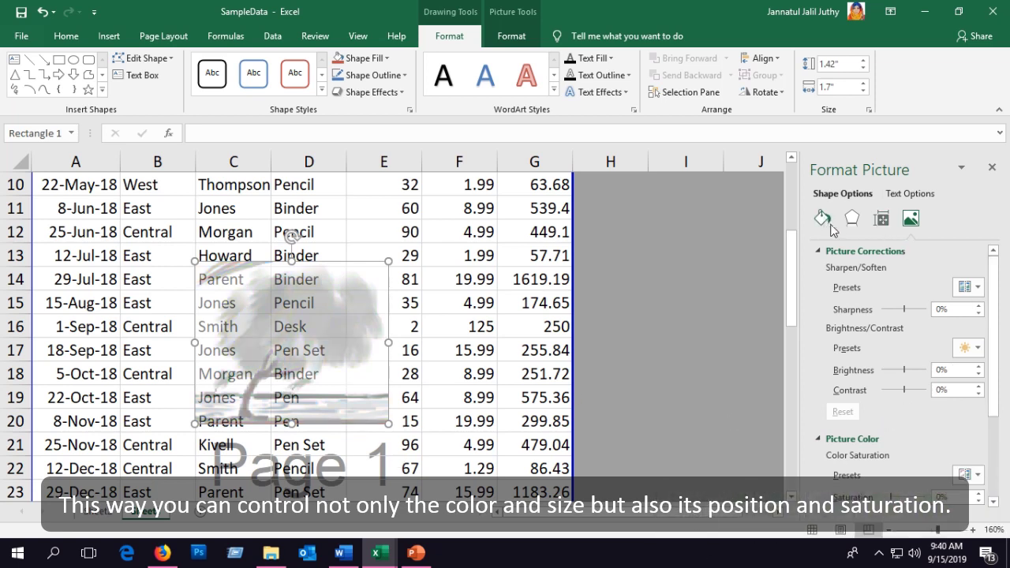
left_click_drag(992, 324, 994, 384)
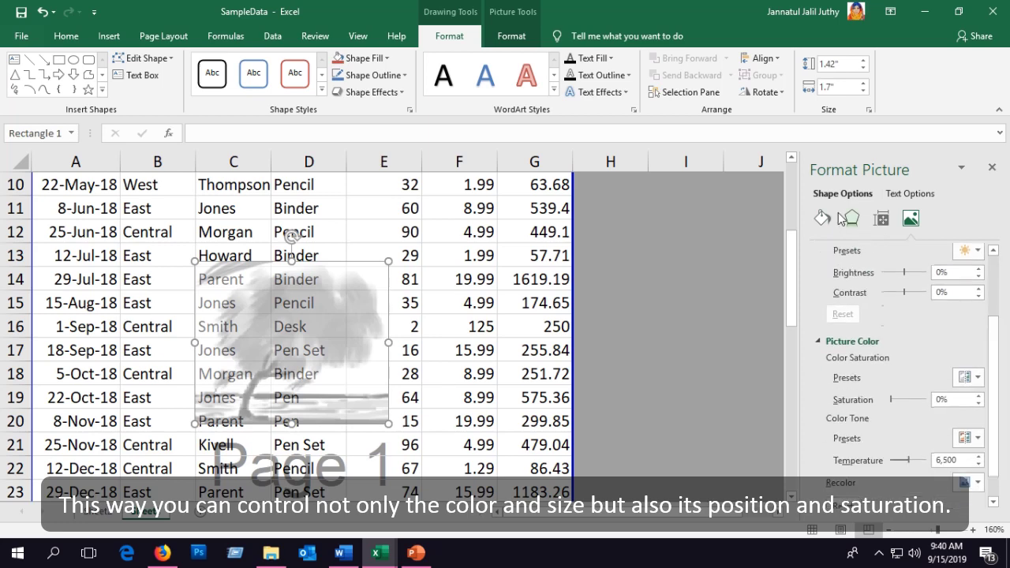
Step: Set the tree picture's transparency to 72% and give it 4 pt soft edges
left_click(823, 219)
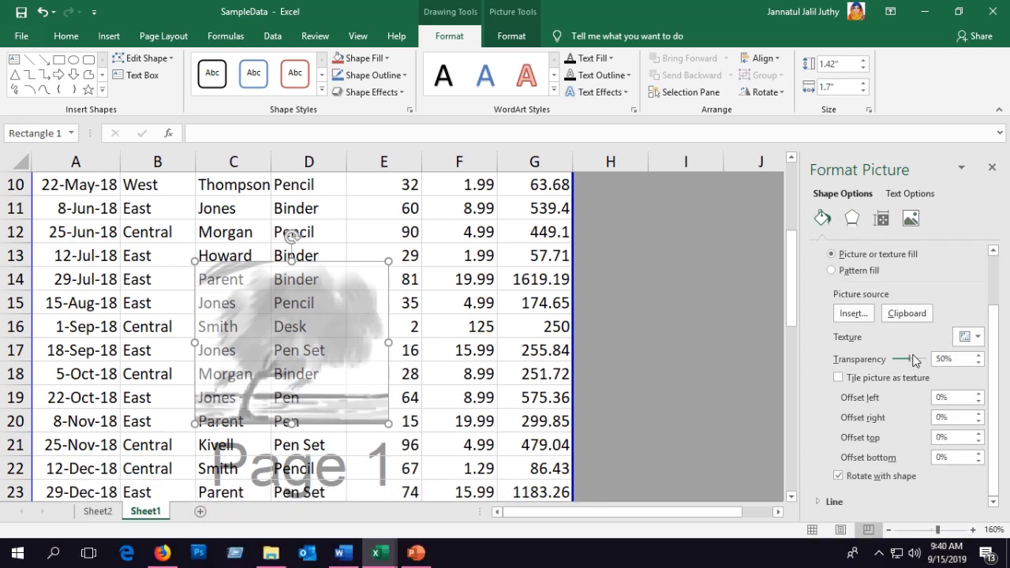
left_click_drag(909, 365, 917, 371)
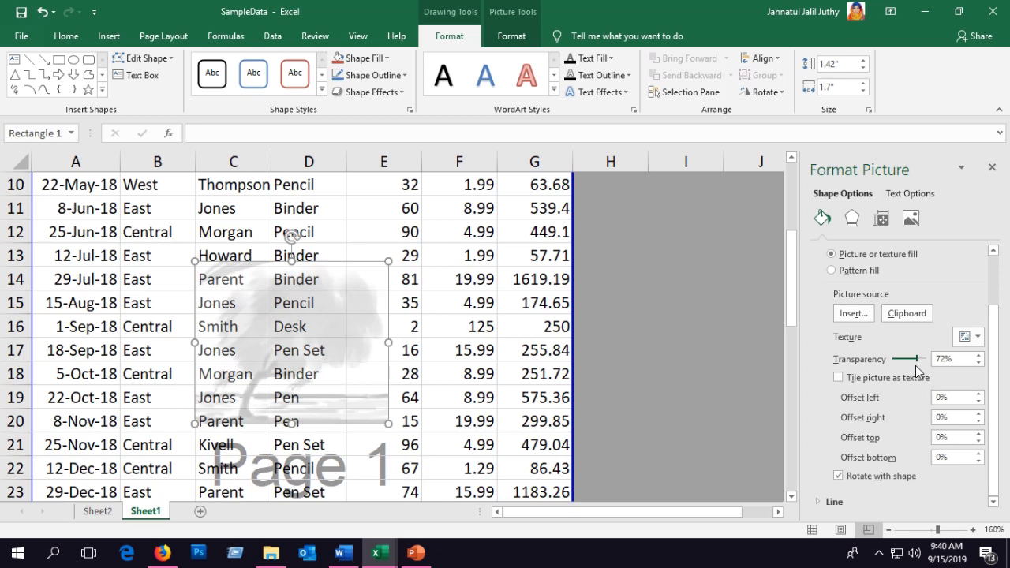
left_click(851, 219)
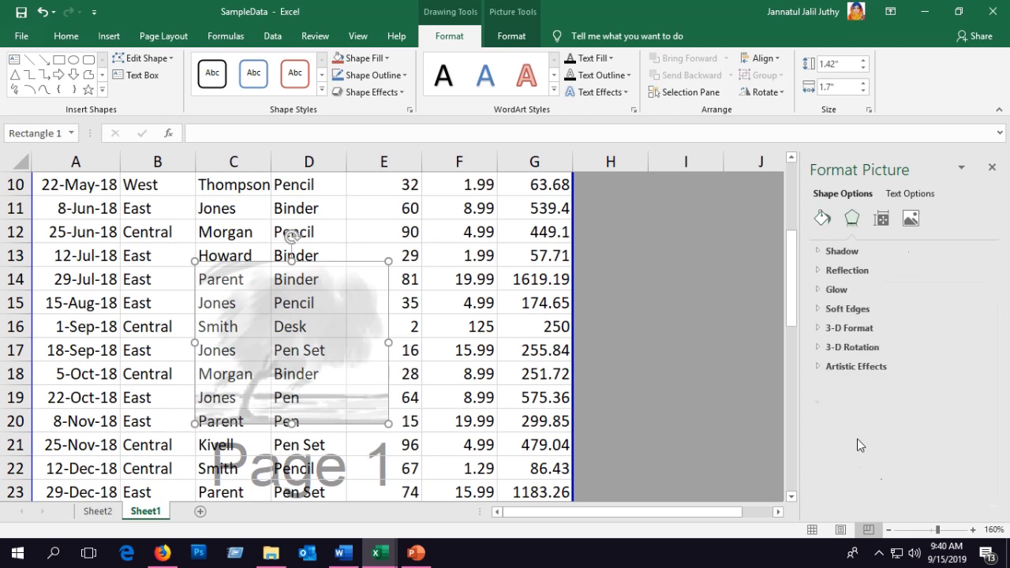
left_click(891, 311)
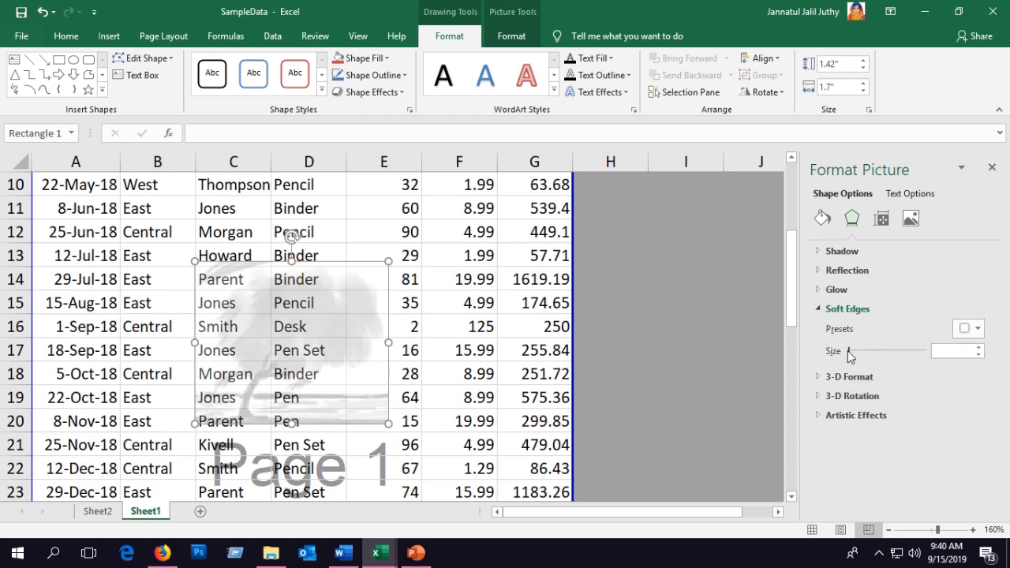
left_click_drag(848, 352, 850, 353)
Step: Preview the faint watermark, then nudge the picture down-left over the sales rows
left_click(489, 444)
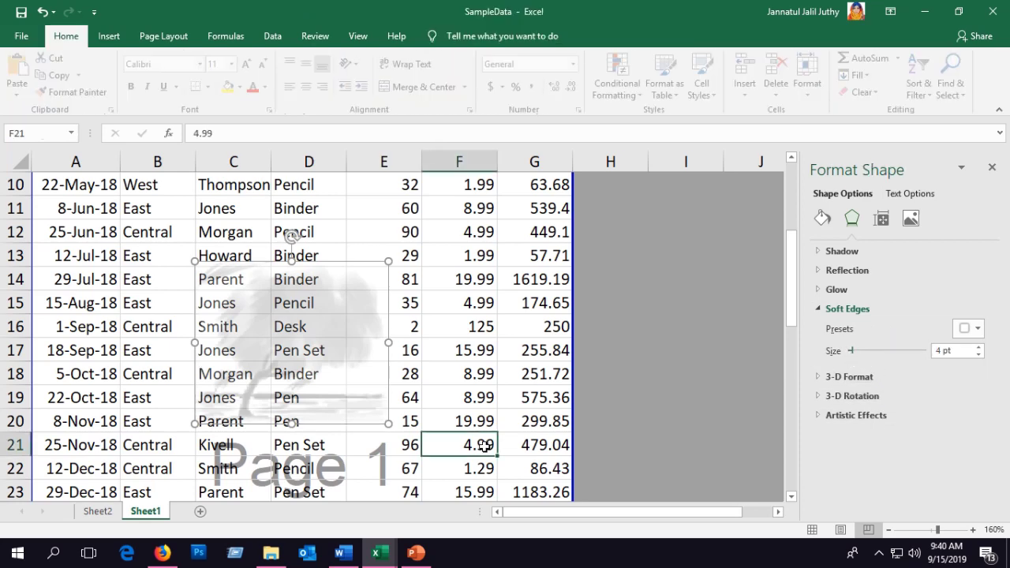
left_click(345, 368)
mouse_move(345, 368)
left_mouse_down()
mouse_move(332, 401)
mouse_move(324, 373)
mouse_move(307, 383)
left_mouse_up()
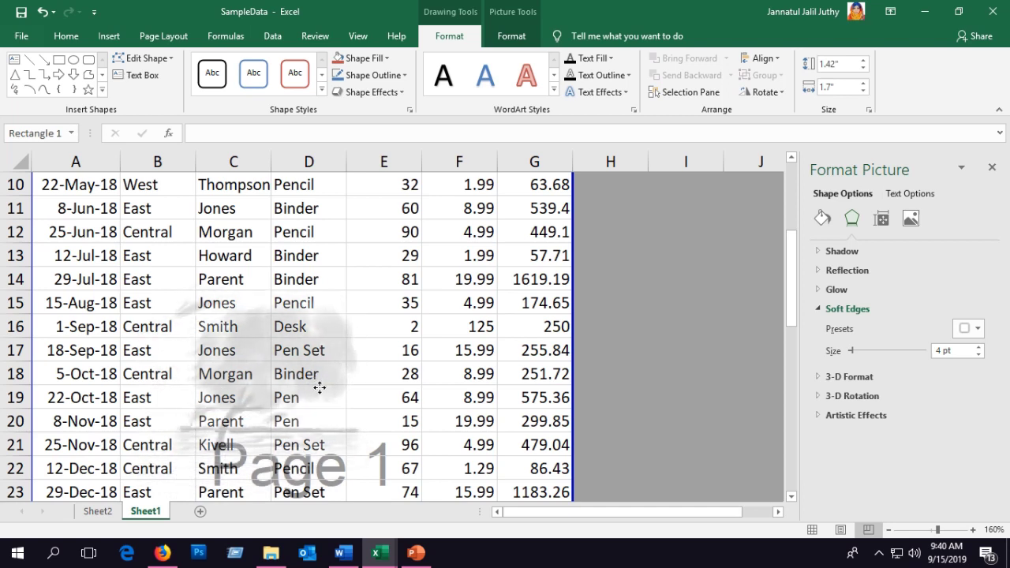